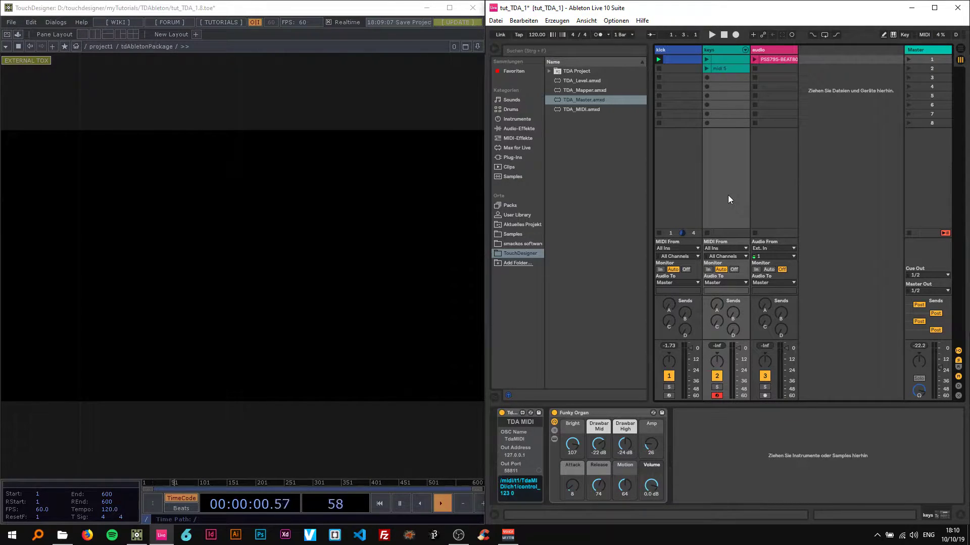
Play the Ableton Live set with the kick track selected, and stop playback.
click(687, 189)
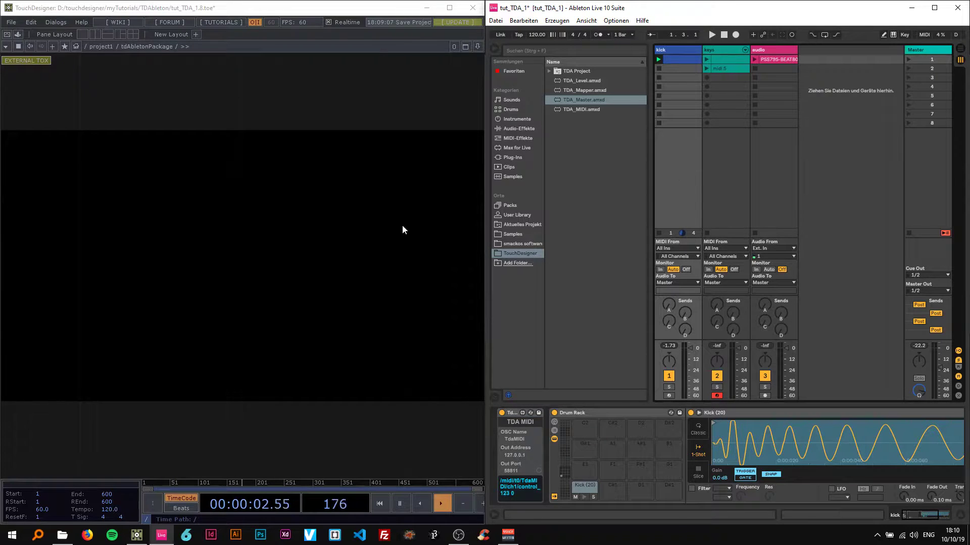
key(space)
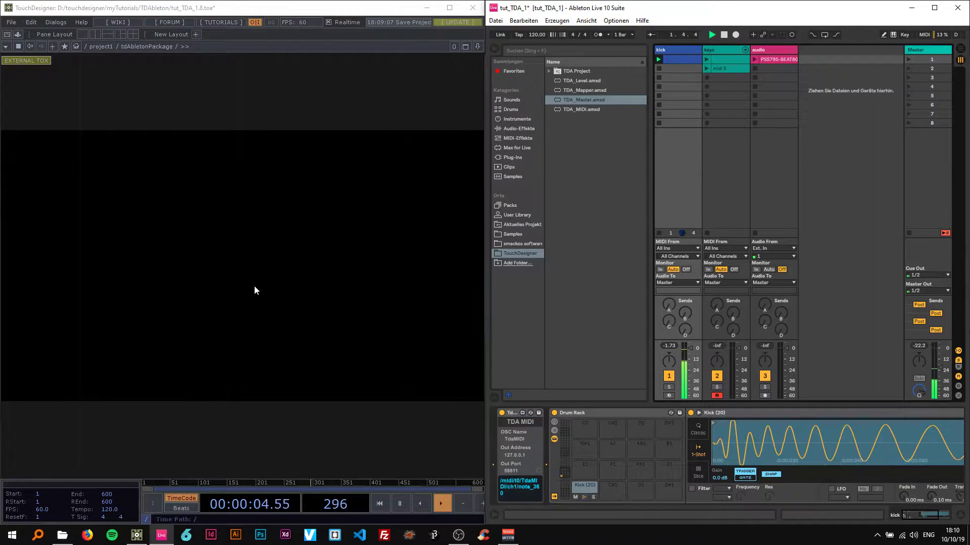
scroll(271, 311, down, 2)
scroll(271, 311, down, 1)
scroll(259, 311, up, 3)
click(242, 343)
key(space)
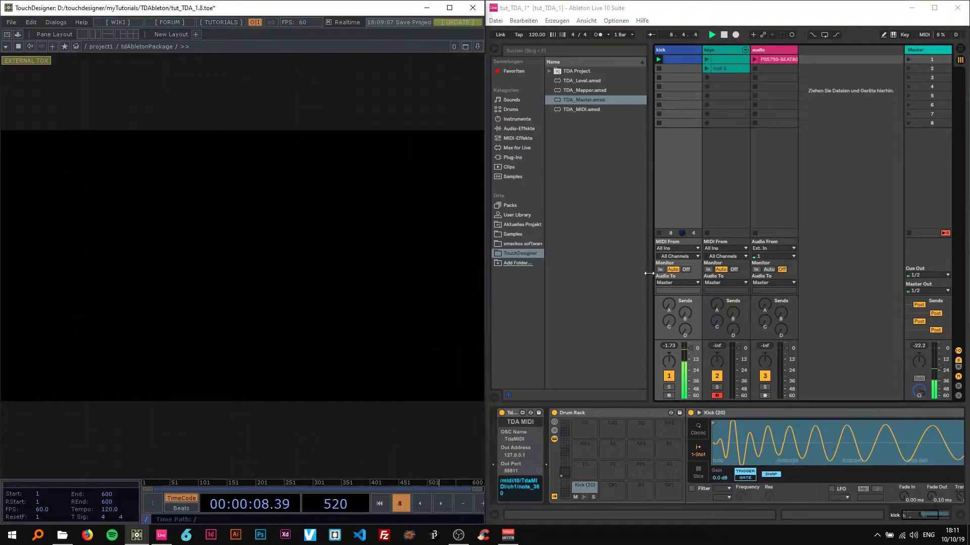
click(690, 193)
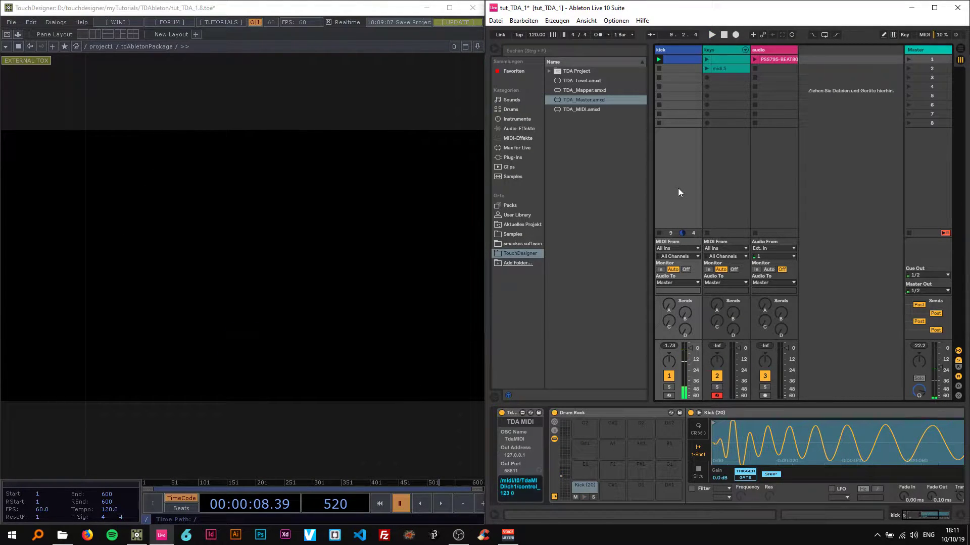
Look through the device chains of the keys and audio tracks, ending on the kick track.
click(721, 170)
click(680, 169)
click(768, 175)
click(722, 177)
click(677, 170)
click(673, 57)
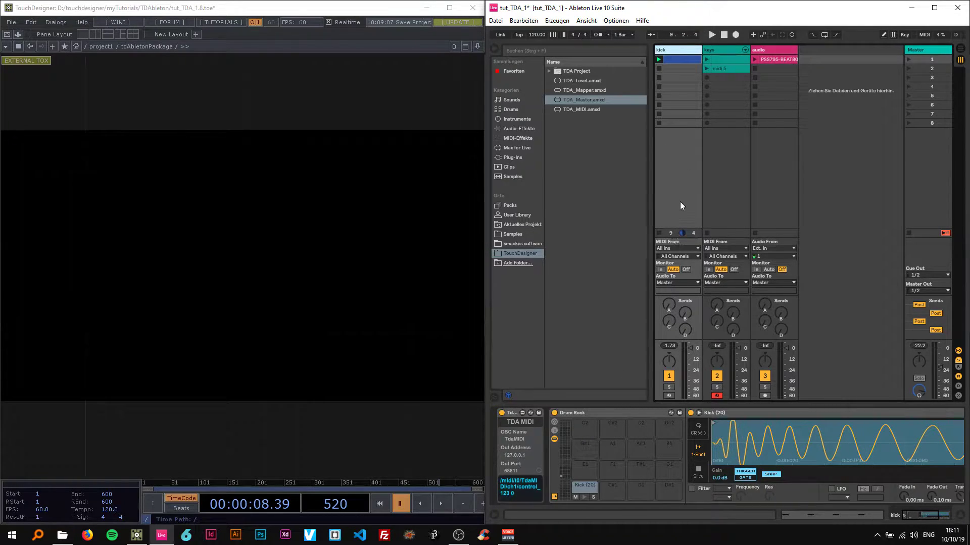
Switch to TouchDesigner, close the tut_TDA_1.8.toe project with saving, and start a new project.
click(11, 22)
click(21, 44)
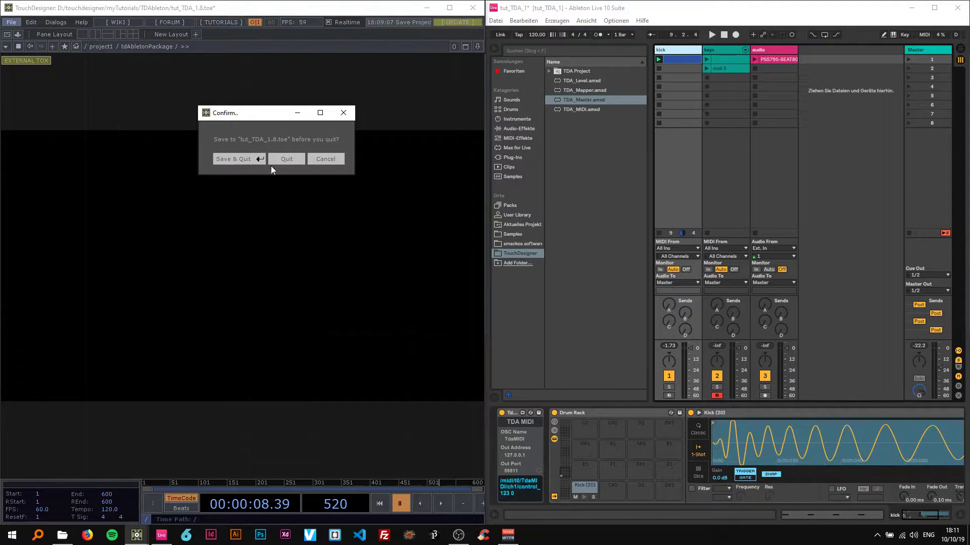
click(259, 160)
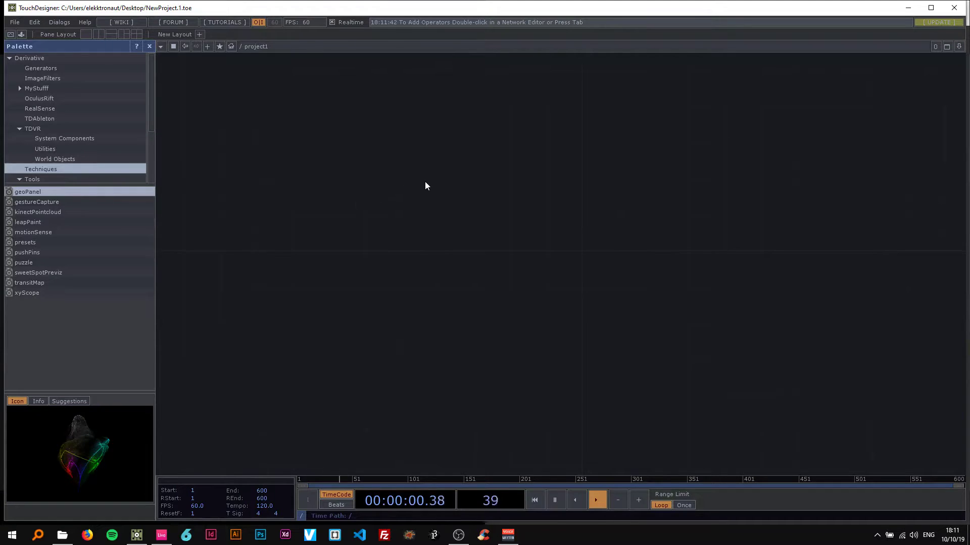
Place the tdAbletonPackage component from the palette's TDAbleton category in the network and close the palette.
click(73, 119)
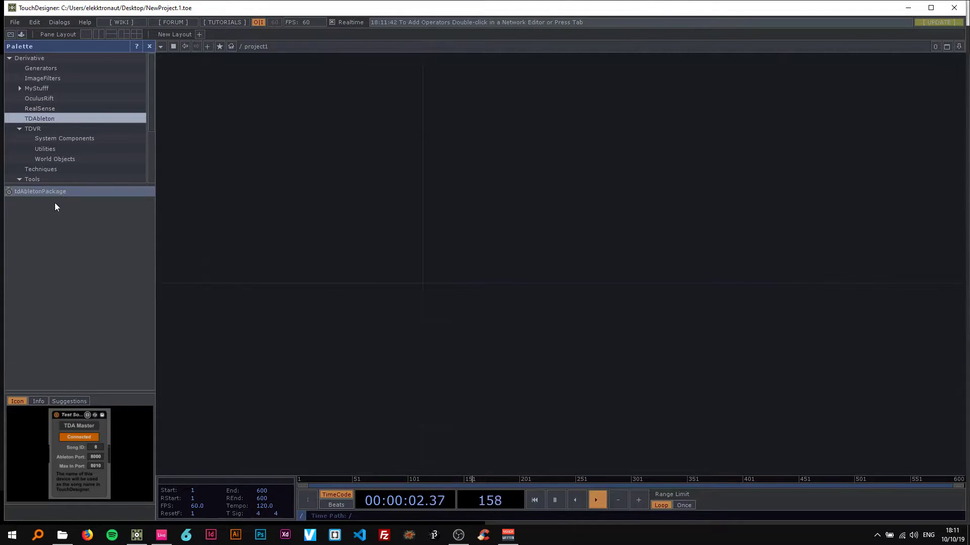
drag(38, 190, 400, 270)
click(404, 267)
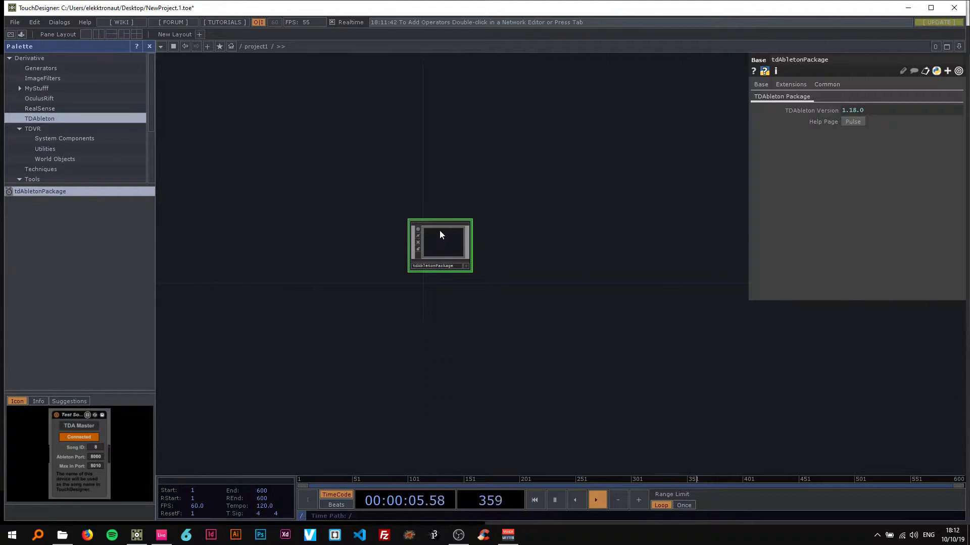
scroll(444, 227, up, 2)
drag(463, 210, 419, 207)
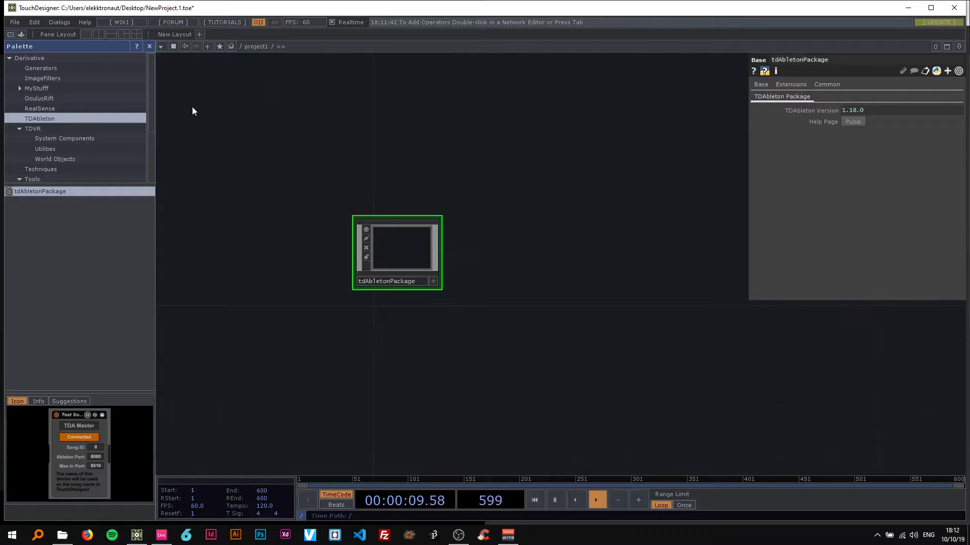
click(149, 45)
drag(209, 146, 291, 161)
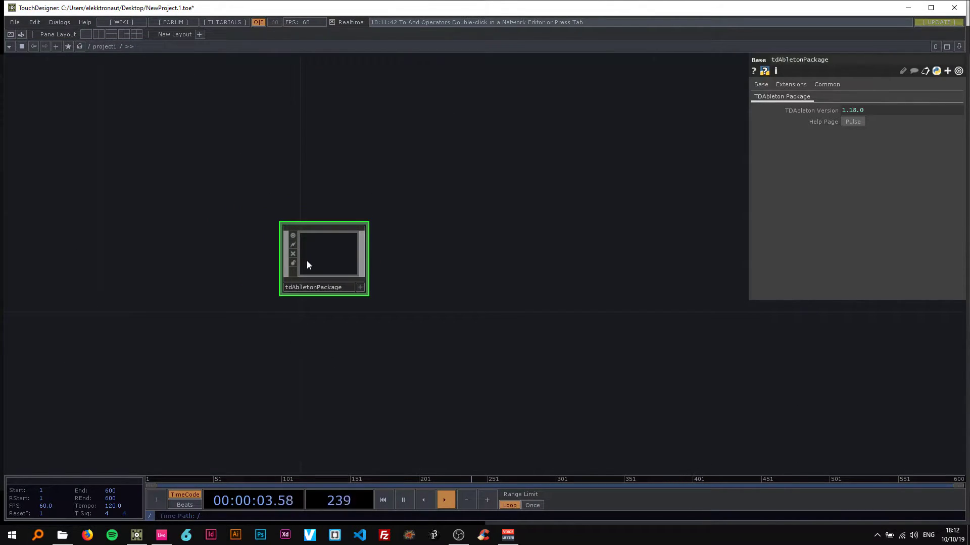
Enter the tdAbletonPackage component and select the abletonMIDI1 node inside it.
scroll(313, 257, up, 6)
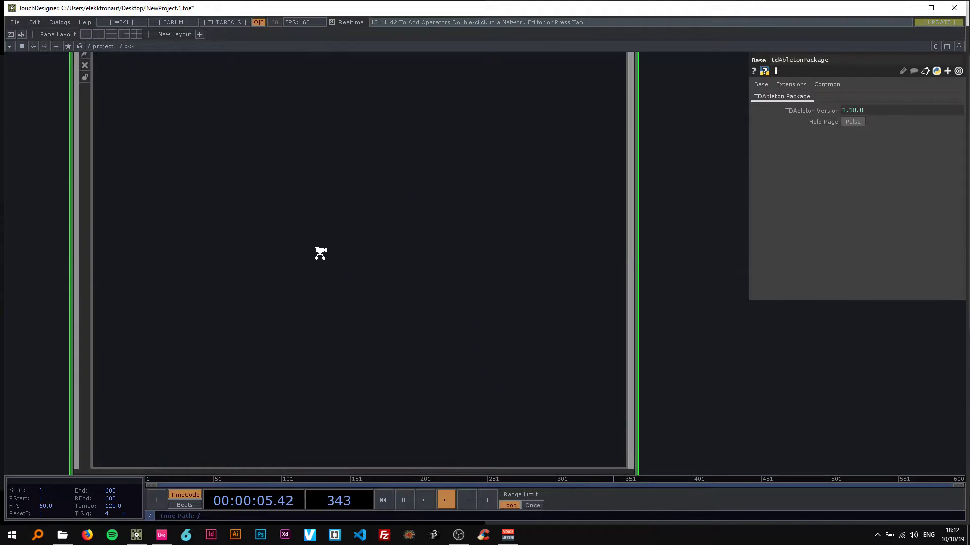
scroll(319, 249, up, 2)
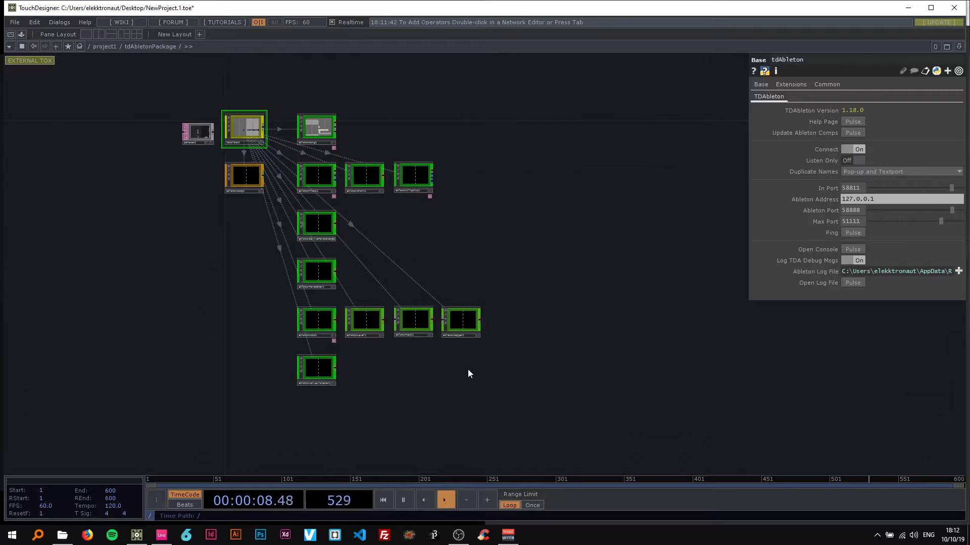
scroll(313, 330, up, 3)
scroll(312, 331, up, 2)
drag(394, 234, 371, 200)
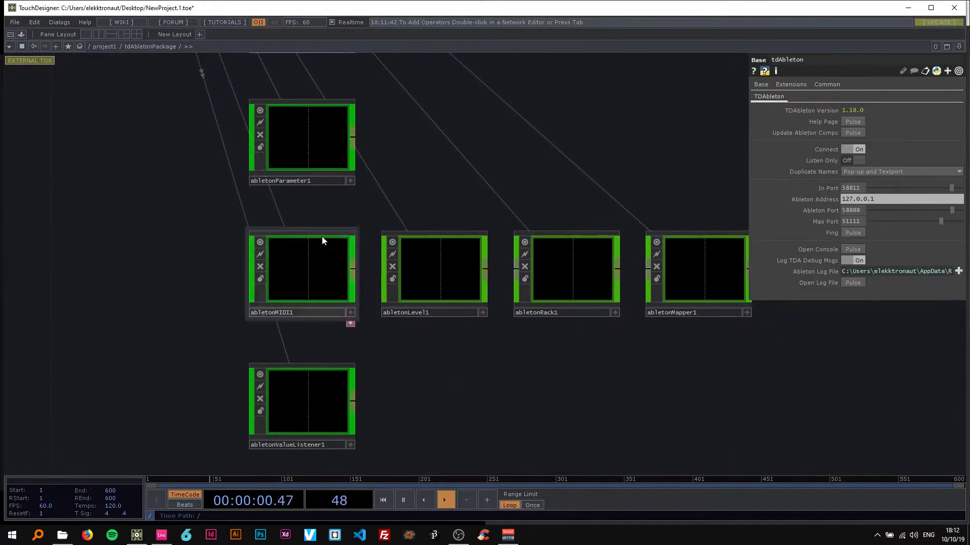
click(282, 266)
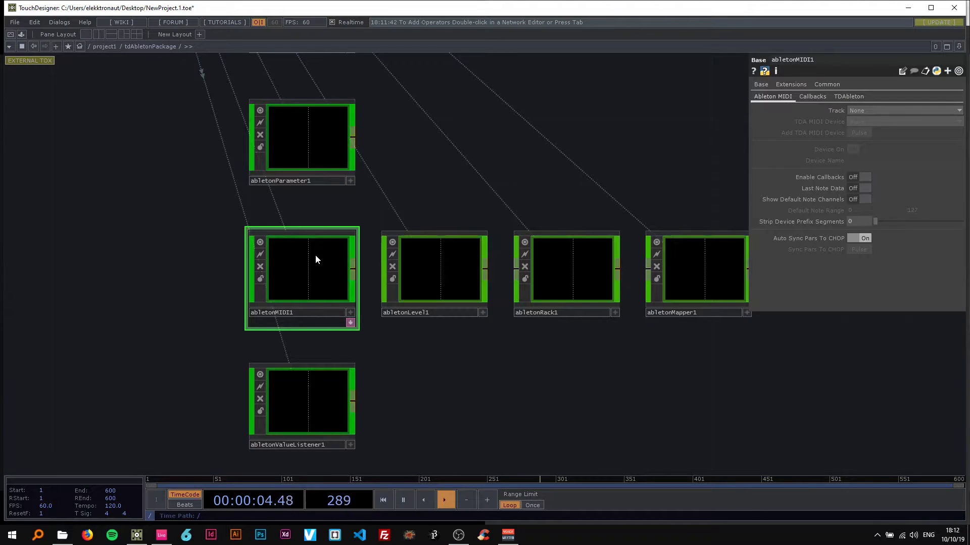
click(458, 534)
click(458, 535)
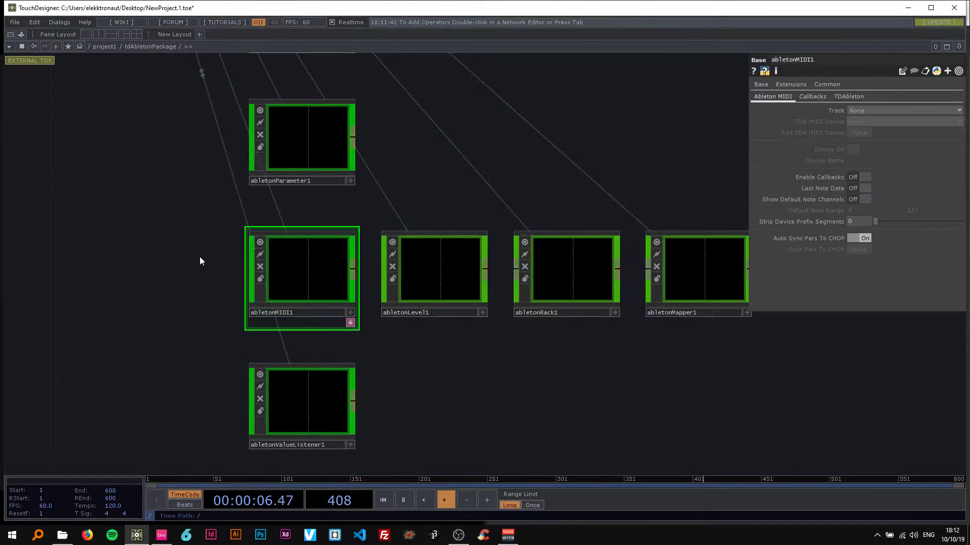
Move the abletonMIDI1 node to an empty area of the network, away from the other components.
drag(199, 257, 103, 216)
scroll(164, 256, down, 7)
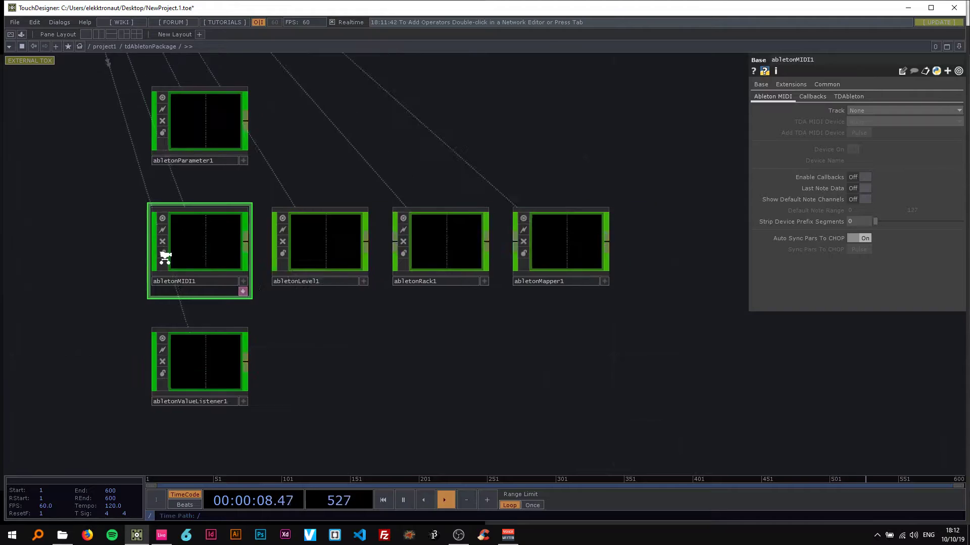
drag(170, 254, 410, 115)
right_drag(321, 306, 171, 147)
drag(373, 196, 510, 233)
drag(307, 185, 58, 155)
drag(401, 258, 211, 344)
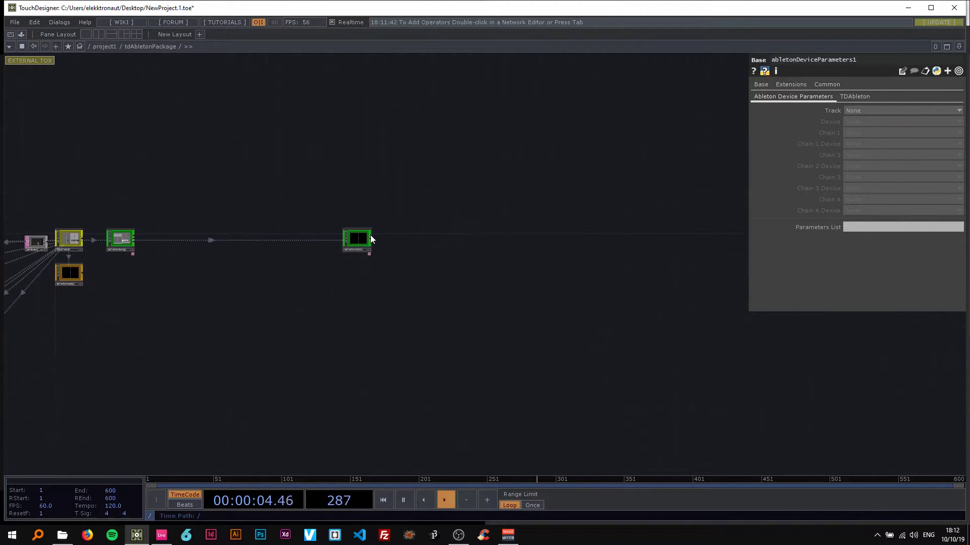
scroll(364, 238, up, 6)
drag(353, 240, 235, 240)
drag(217, 174, 359, 153)
click(363, 203)
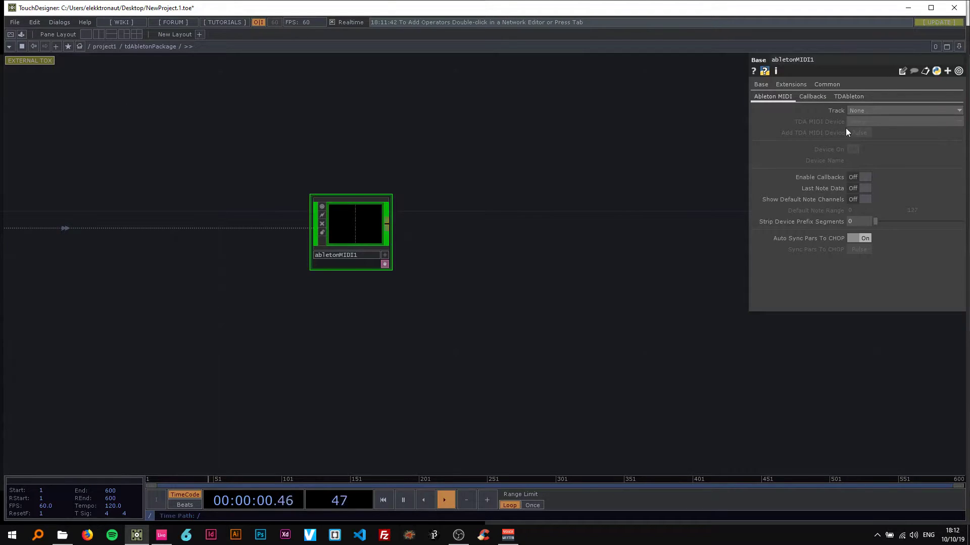
Switch to Ableton Live and compare the device chains of the keys and kick tracks.
click(599, 136)
click(161, 535)
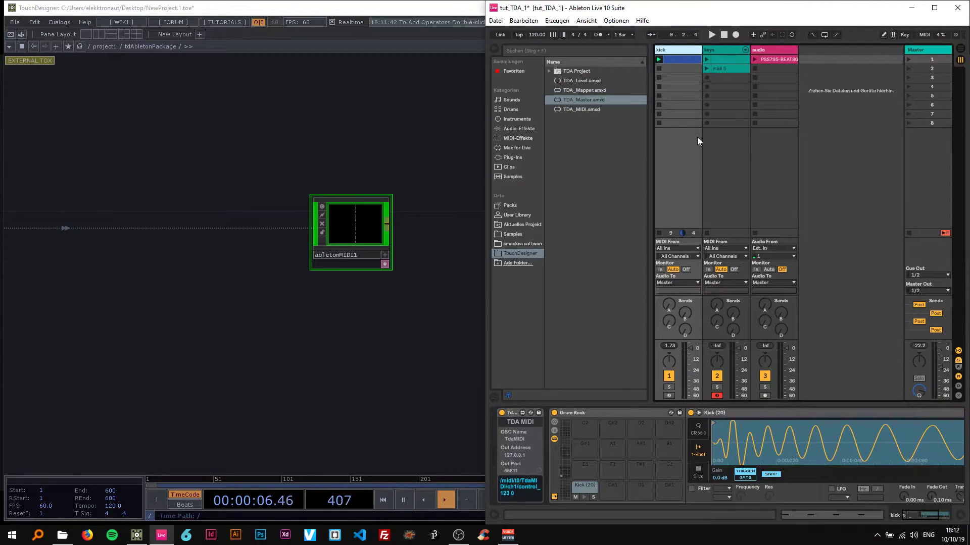
click(713, 50)
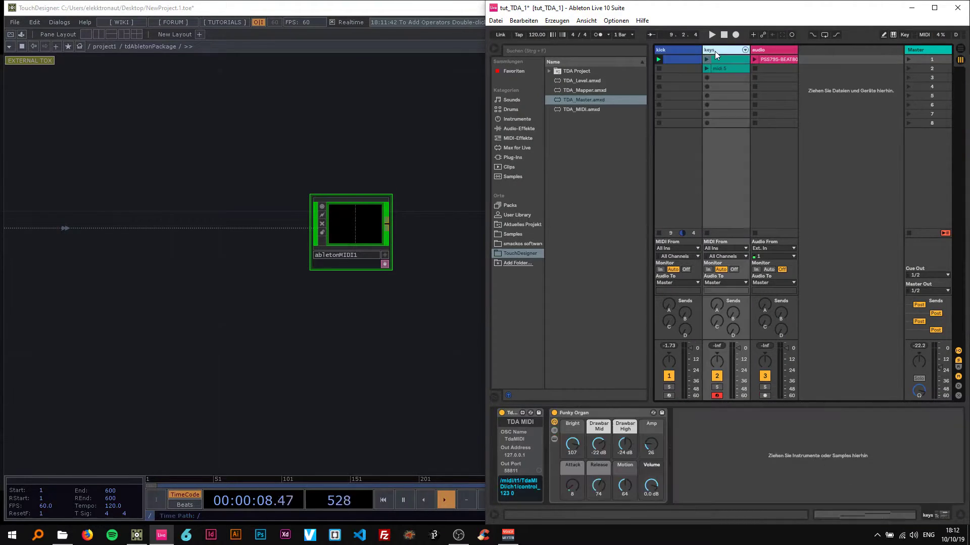
click(677, 49)
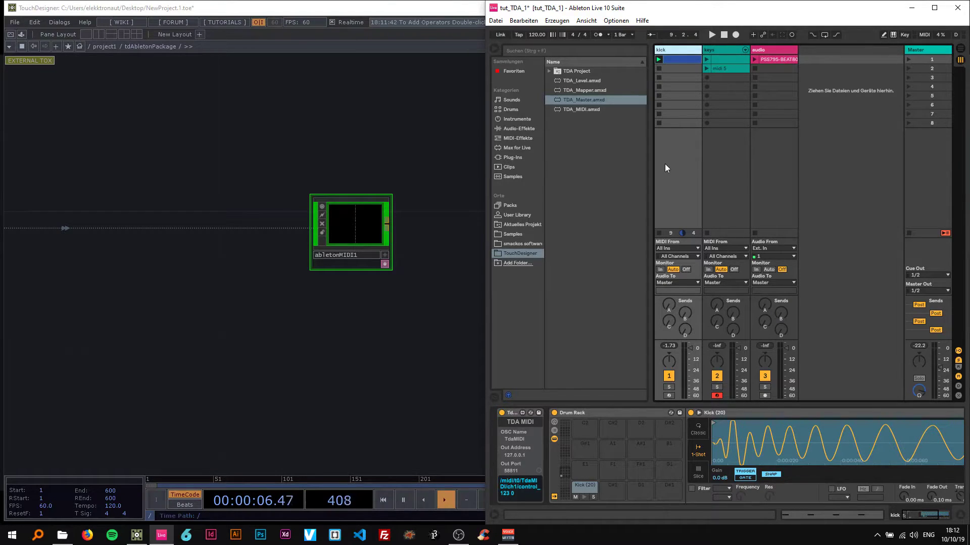
click(299, 228)
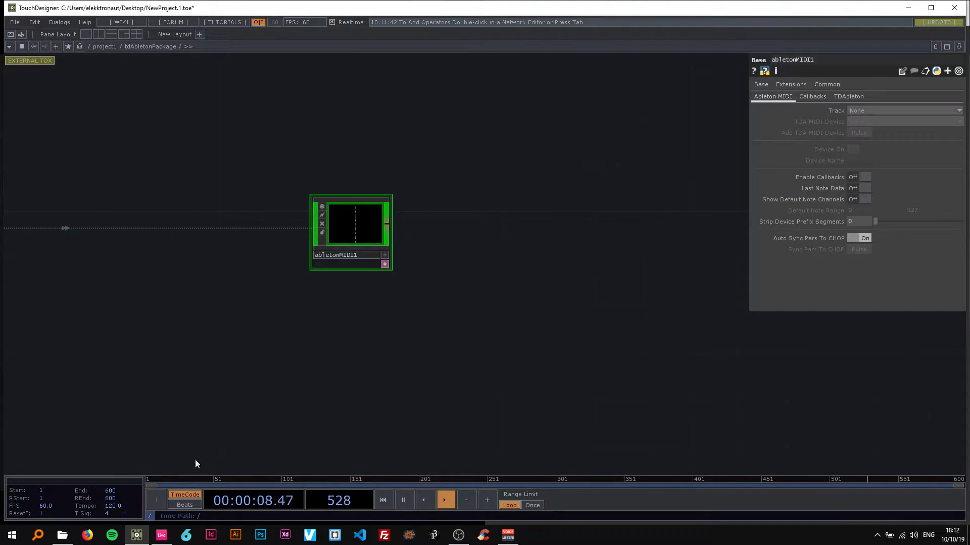
In Ableton Live, delete the TDA MIDI device from the kick track.
click(161, 535)
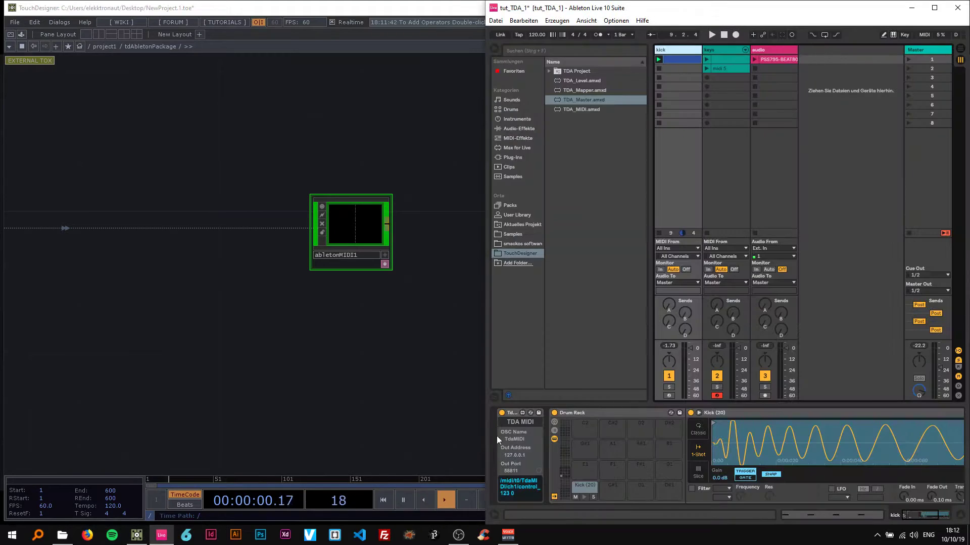
click(515, 417)
key(Delete)
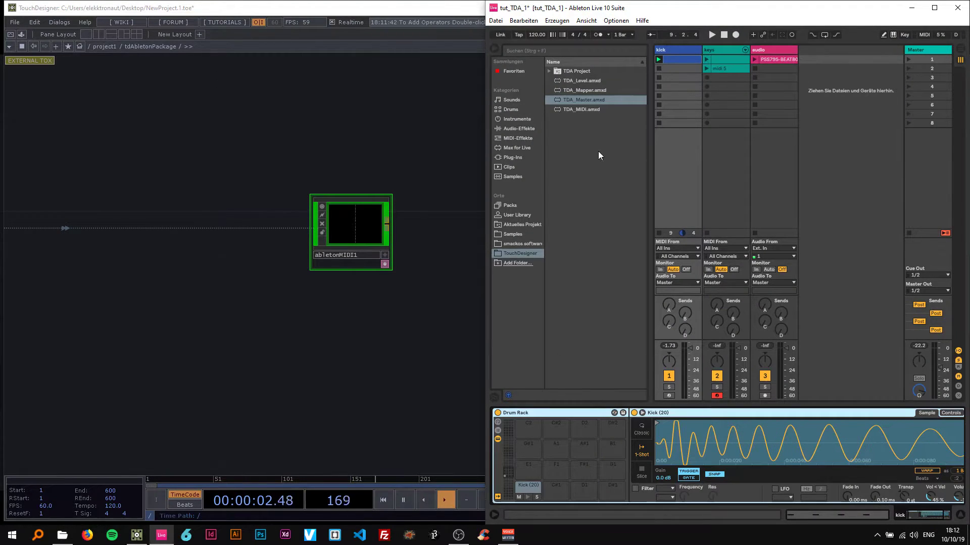
Switch to TouchDesigner and set the Track parameter of abletonMIDI1 to kick.
click(356, 235)
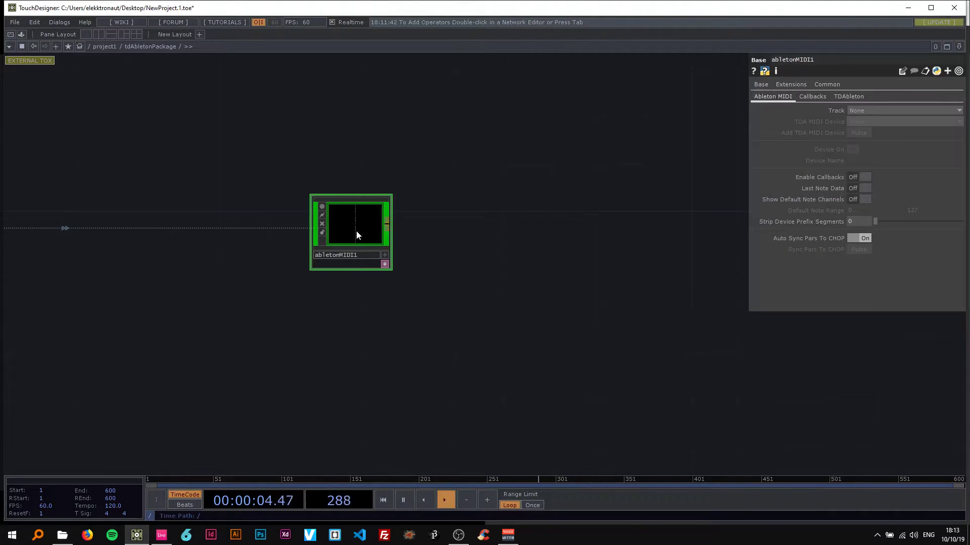
click(877, 111)
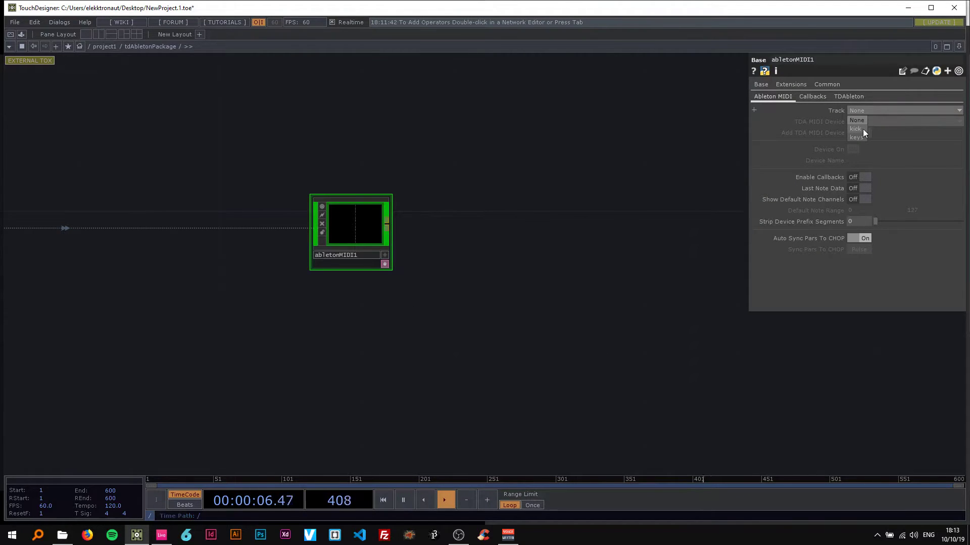
click(862, 129)
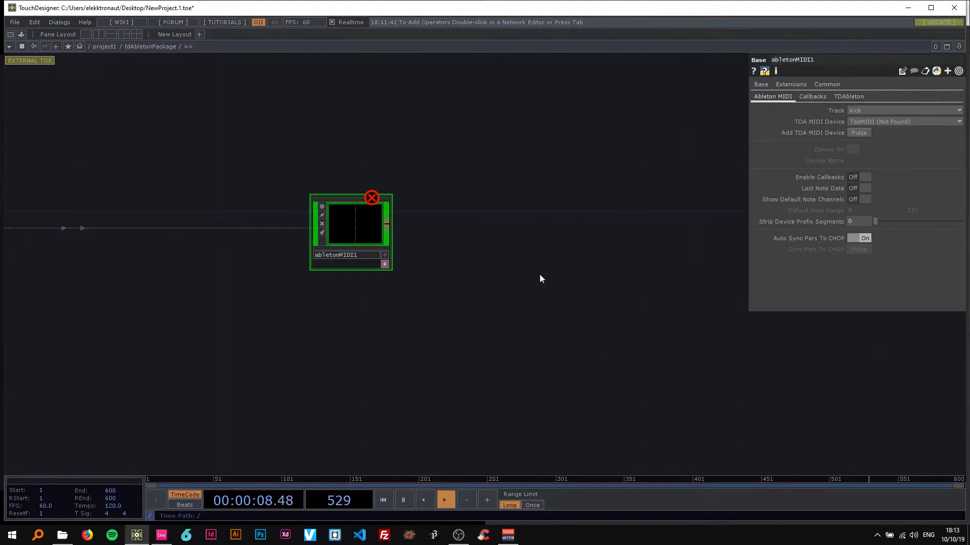
Switch to Ableton Live and check the kick track's device chain for the TDA MIDI device.
click(162, 535)
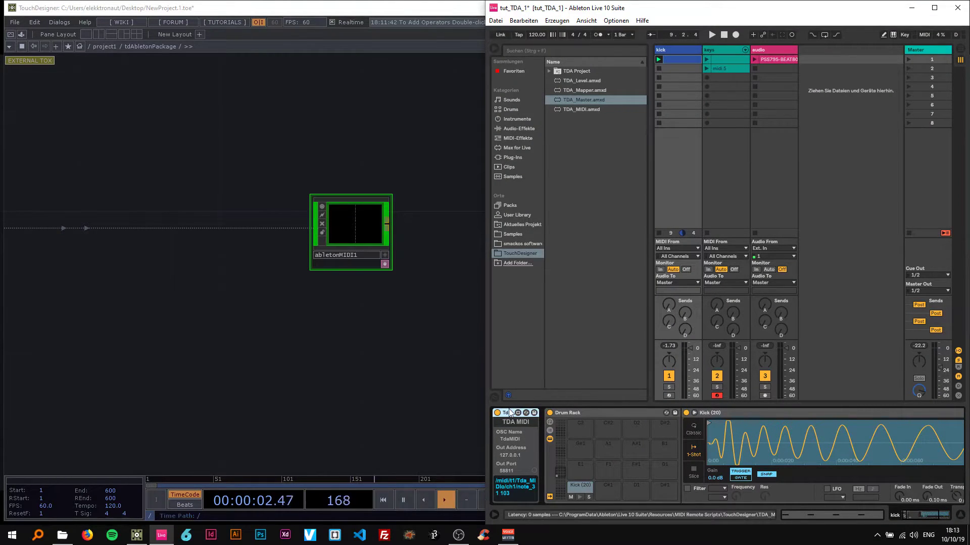
click(374, 338)
drag(273, 327, 201, 323)
click(161, 535)
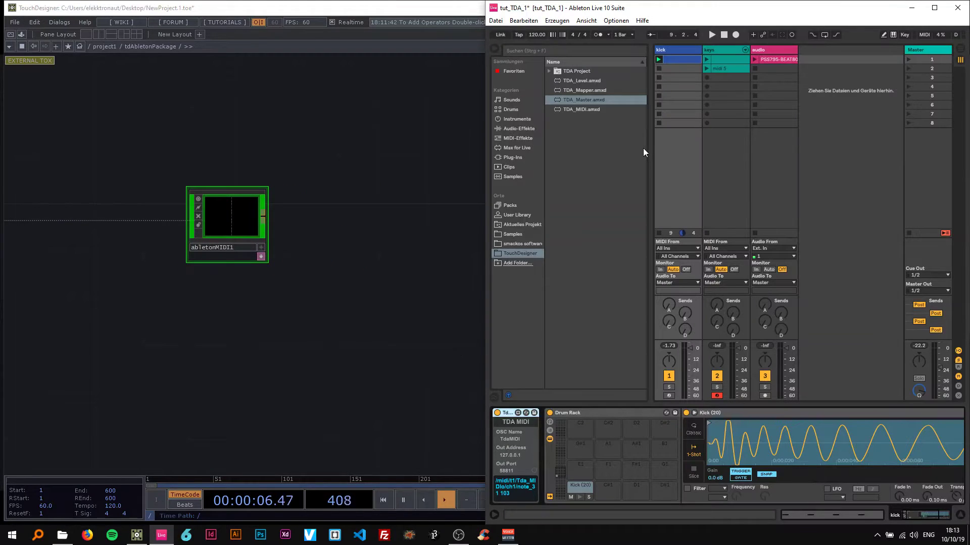
Start playback in Live and examine the note channel output of abletonMIDI1 up close.
key(space)
scroll(234, 202, up, 3)
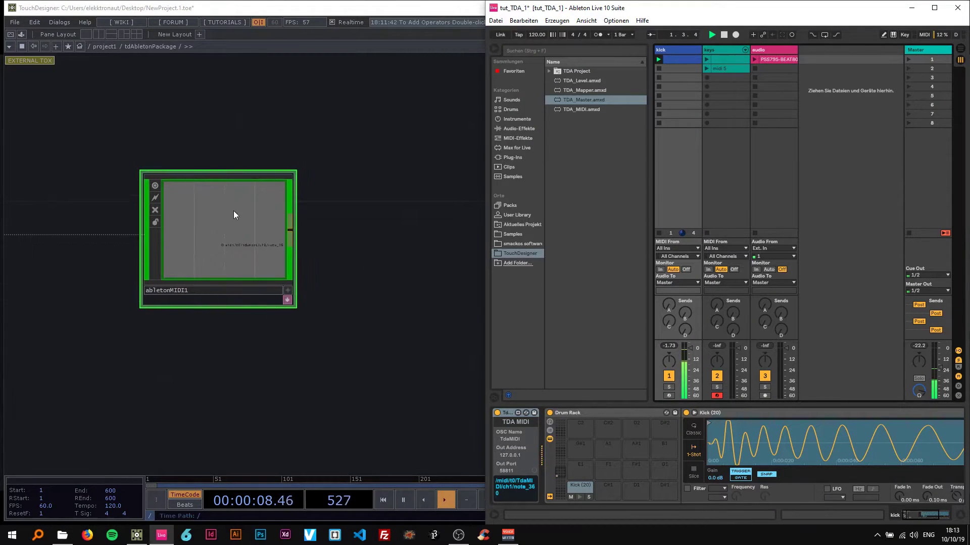
scroll(221, 222, up, 2)
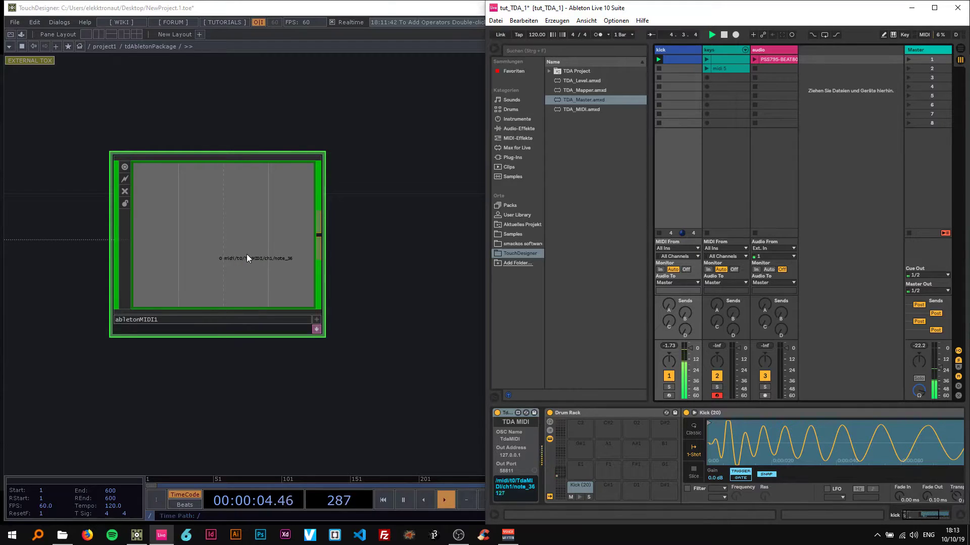
scroll(214, 258, up, 2)
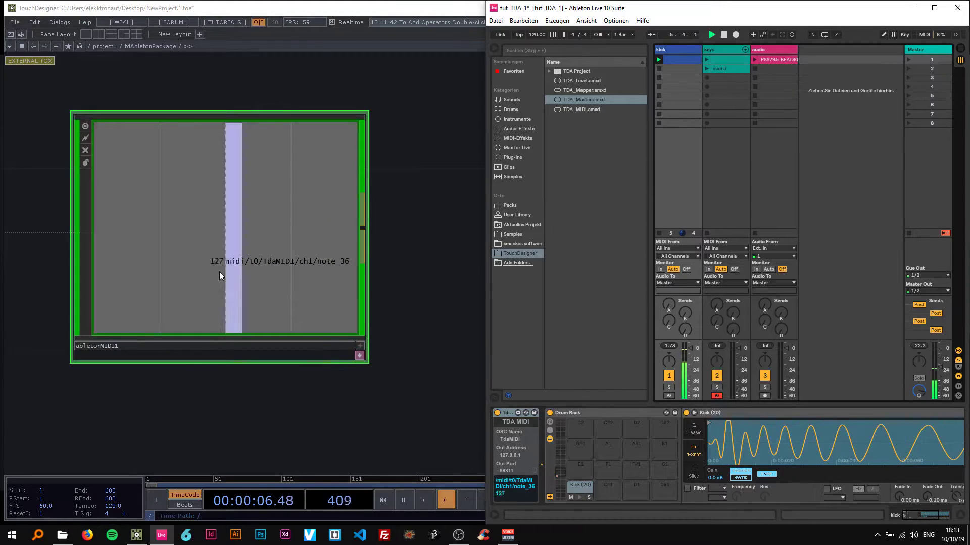
Open the kick track's first MIDI clip and select all of its Kick notes.
double_click(669, 59)
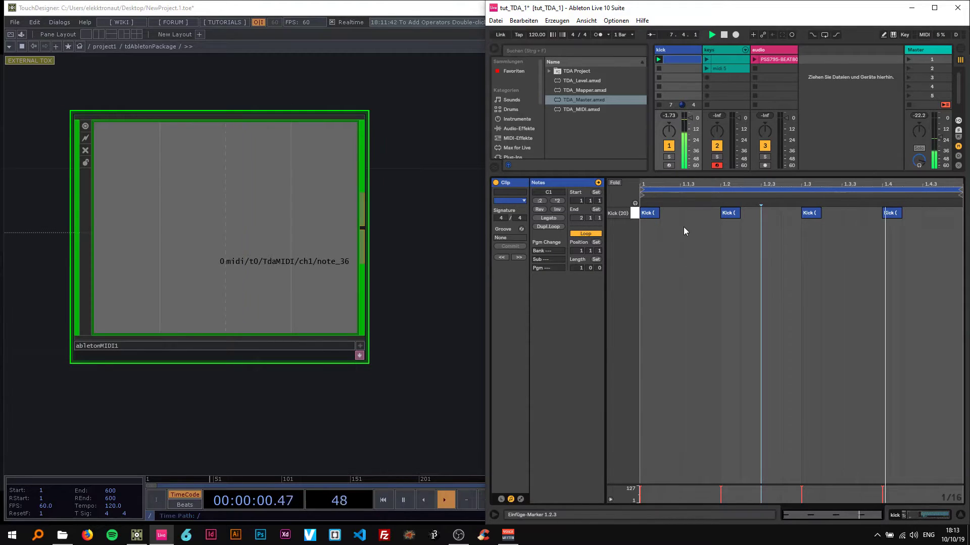
click(635, 214)
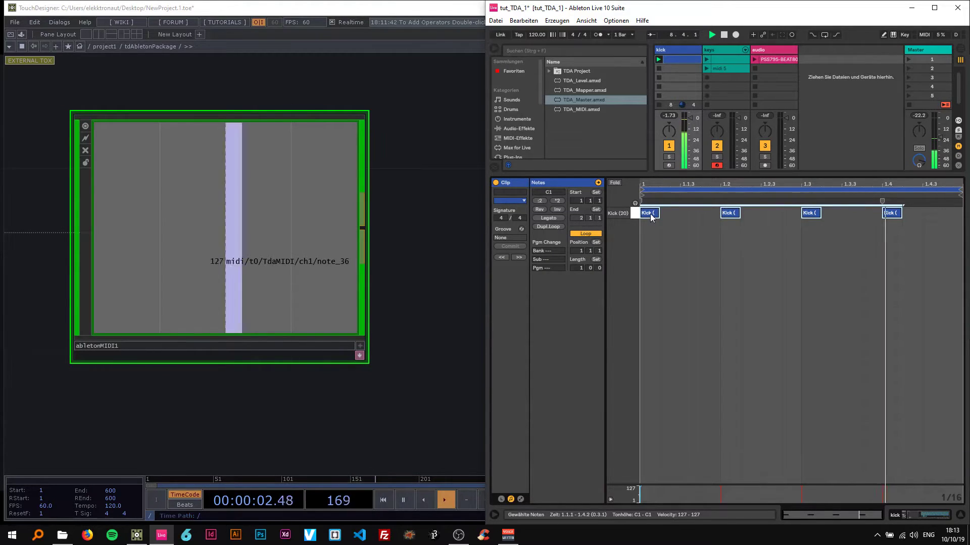
Lower the velocity of the selected Kick notes to 11, then raise it back to 127, while watching abletonMIDI1's output.
alt+drag(653, 214, 653, 272)
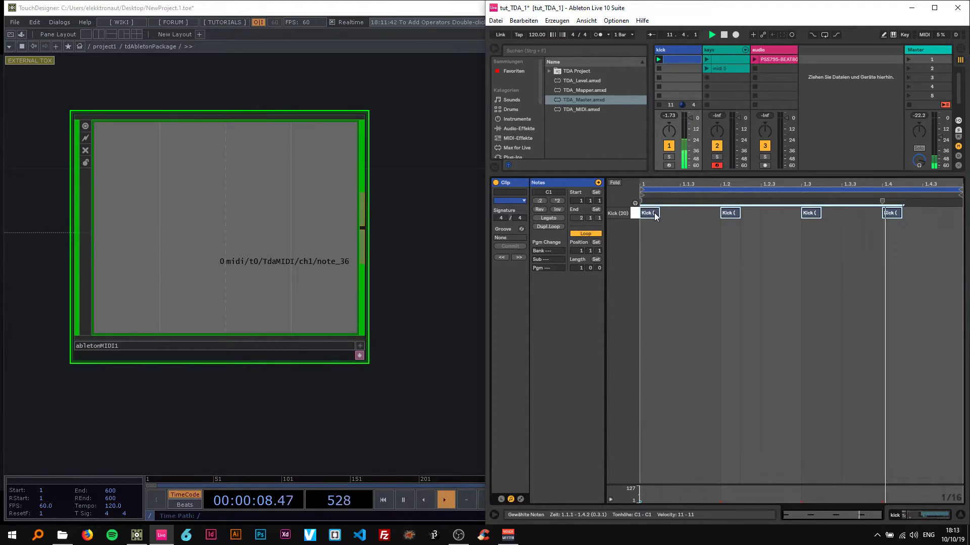
alt+drag(654, 214, 655, 197)
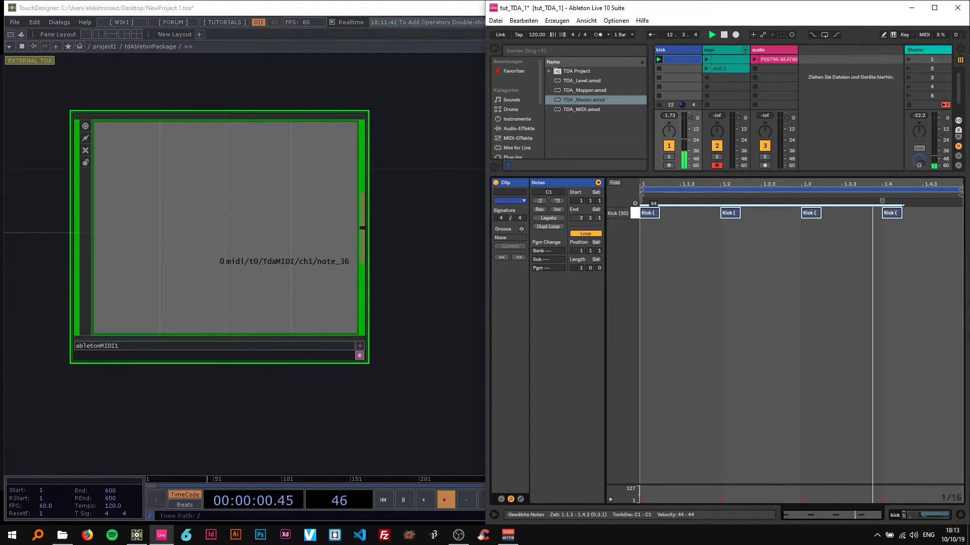
Switch to TouchDesigner and add a Select CHOP connected to the output of abletonMIDI1.
click(426, 237)
scroll(430, 238, down, 5)
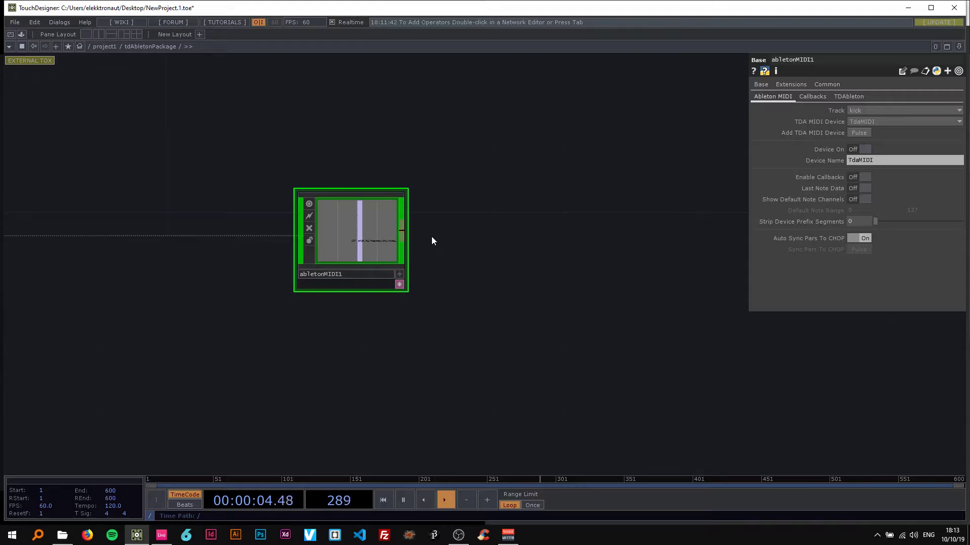
drag(413, 241, 302, 223)
scroll(308, 225, up, 1)
scroll(284, 224, up, 1)
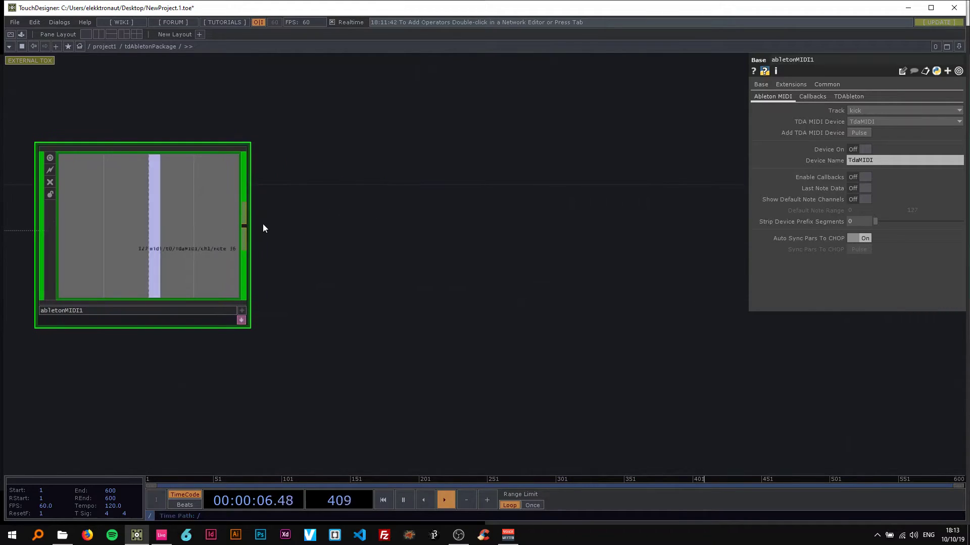
middle_drag(290, 226, 314, 229)
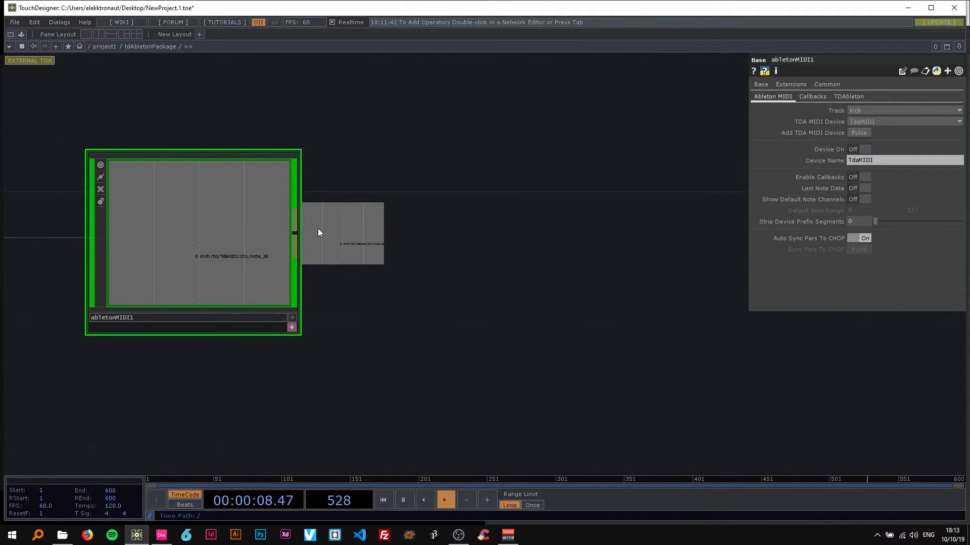
right_click(296, 226)
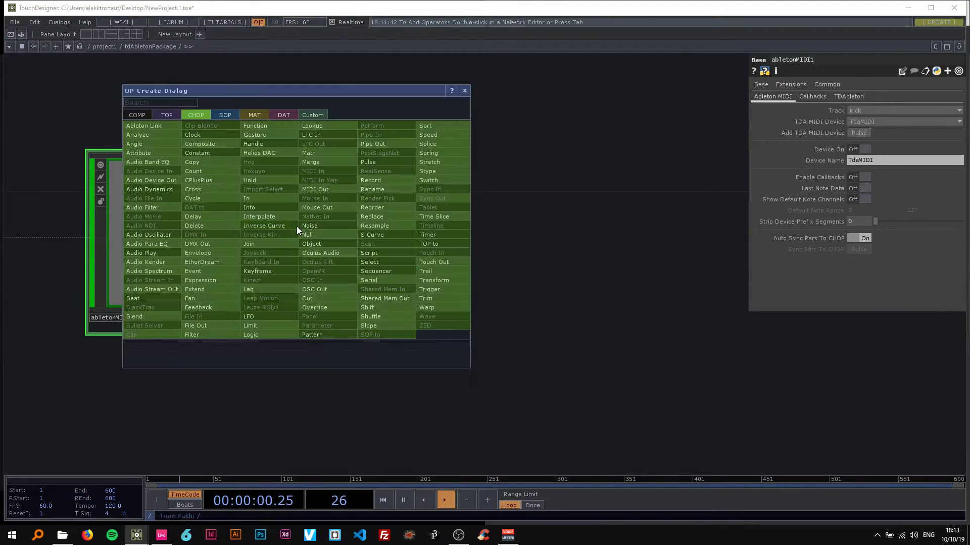
text(slec)
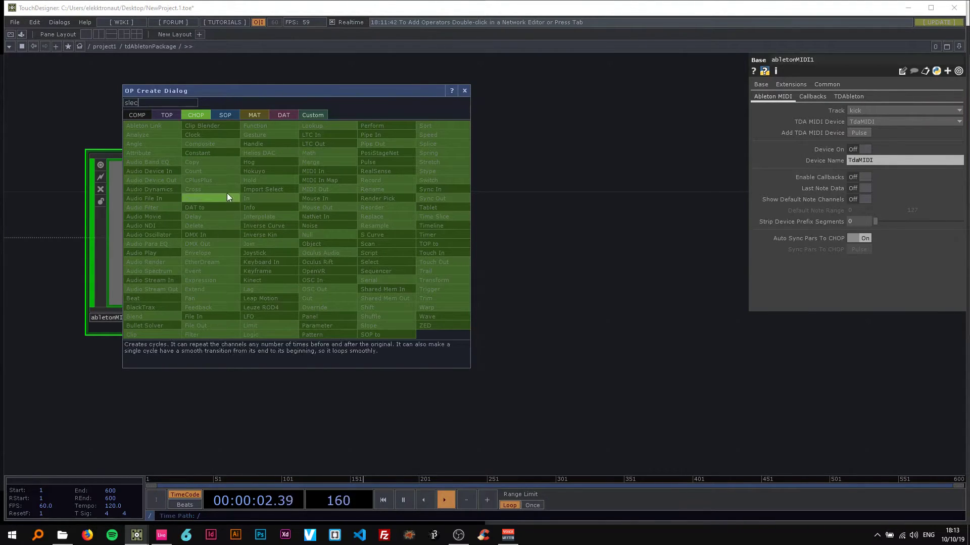
key(BackSpace)
key(BackSpace)
key(BackSpace)
text(el)
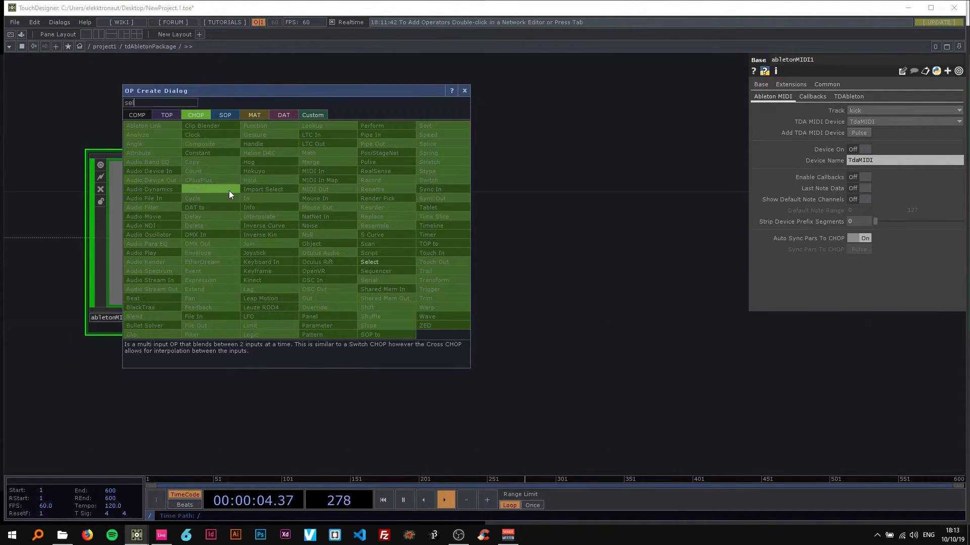
click(402, 260)
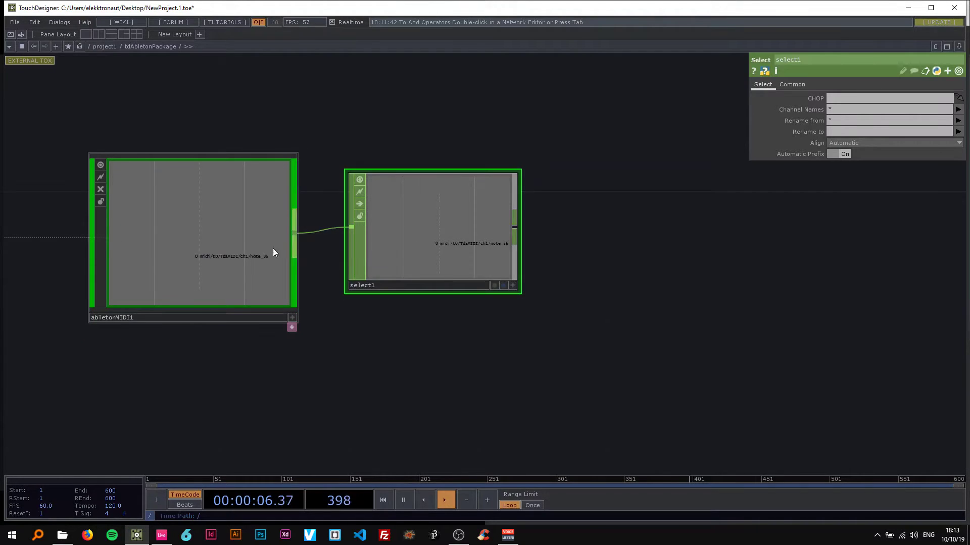
Set the Channel Names of select1 to midi/t0/TdaMIDI/ch1/note_36.
scroll(263, 254, up, 2)
click(225, 249)
scroll(299, 277, down, 2)
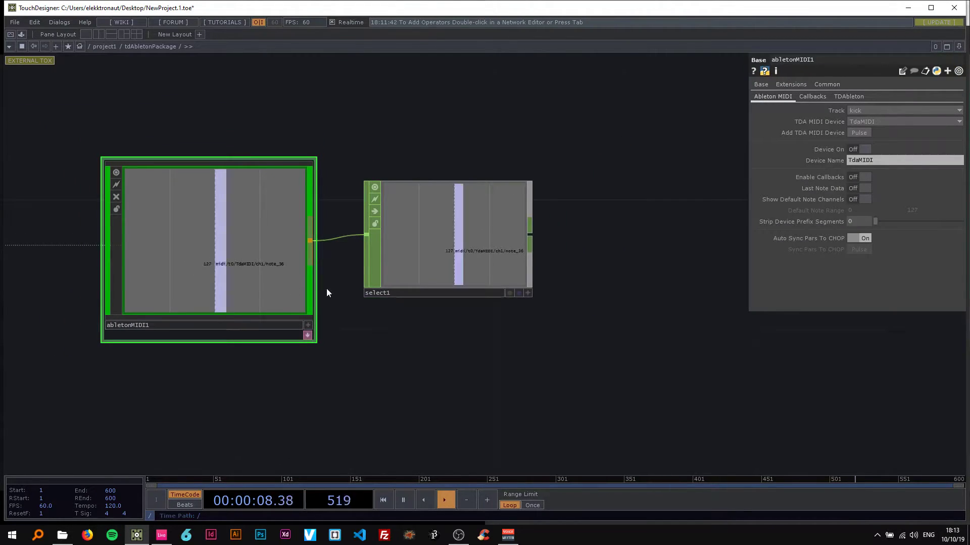
click(426, 245)
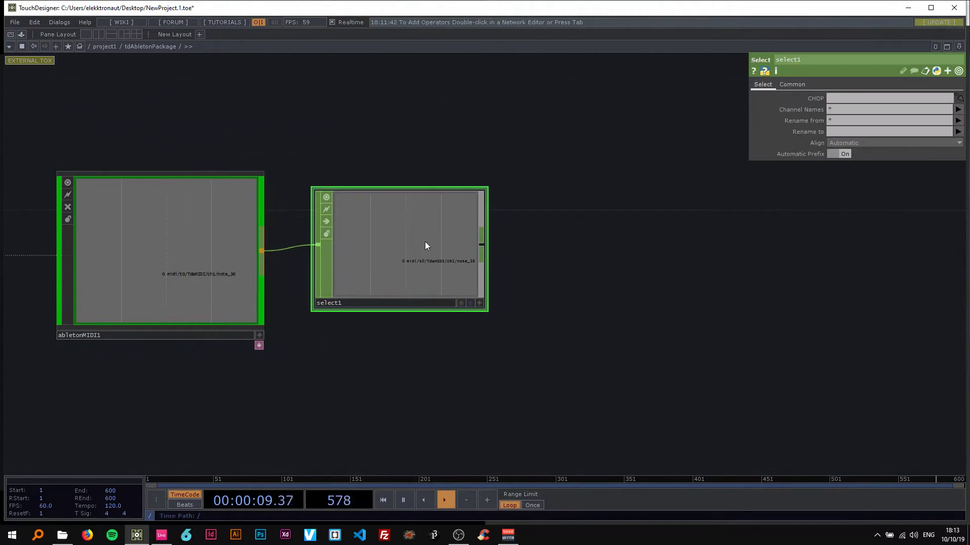
click(957, 109)
click(889, 116)
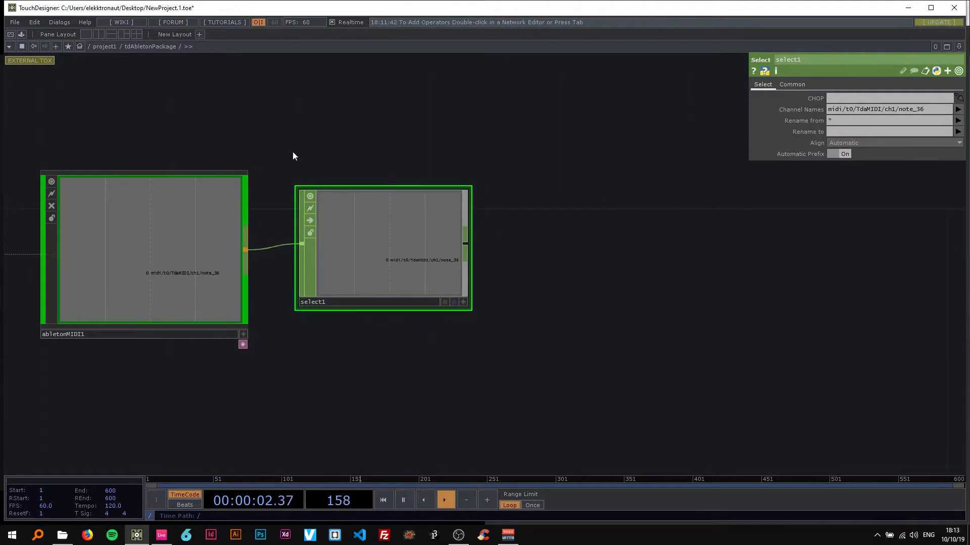
Turn Show Default Note Channels on for abletonMIDI1, check its output, and turn the option off again.
drag(292, 151, 423, 145)
click(255, 247)
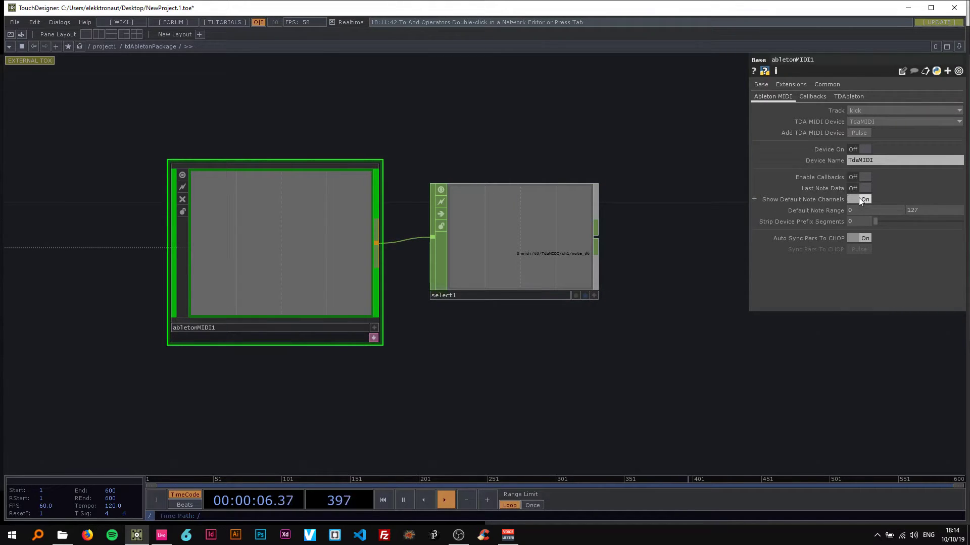
drag(419, 169, 251, 166)
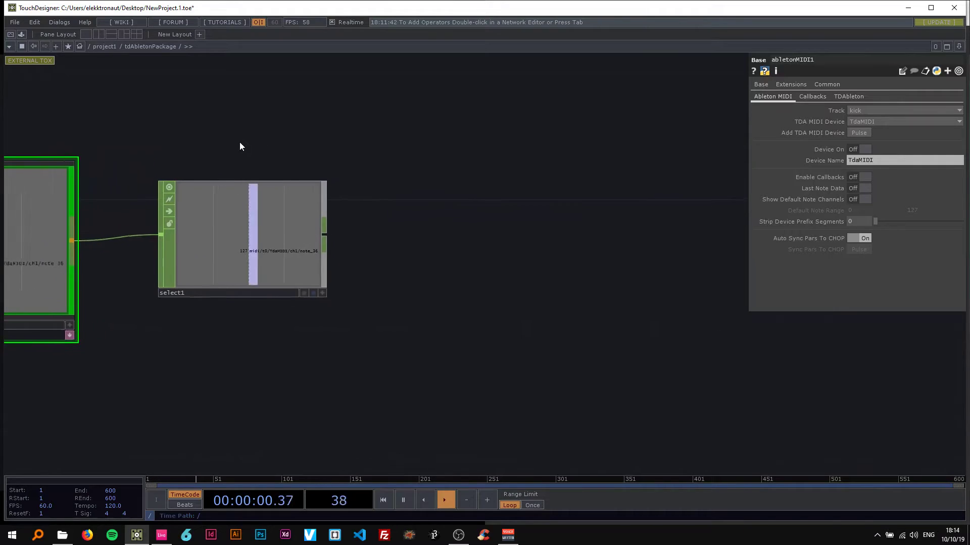
Add a Math CHOP connected to the output of select1.
click(263, 211)
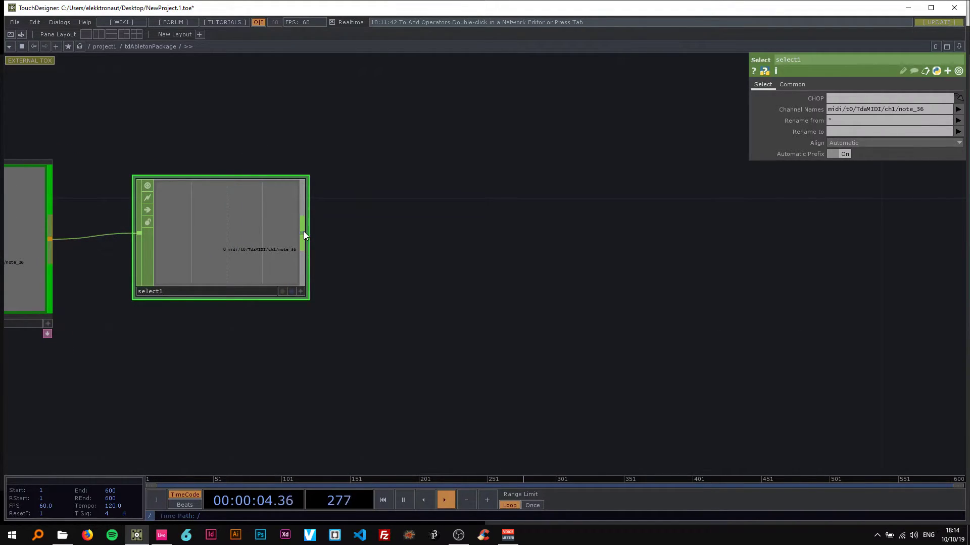
right_click(304, 234)
text(ma)
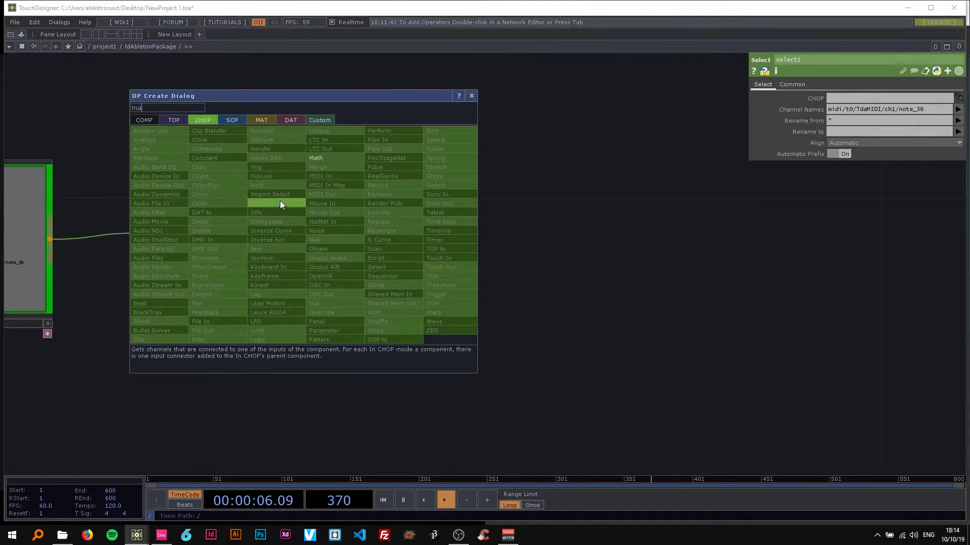
click(327, 159)
click(443, 234)
drag(387, 136, 532, 147)
drag(266, 180, 296, 171)
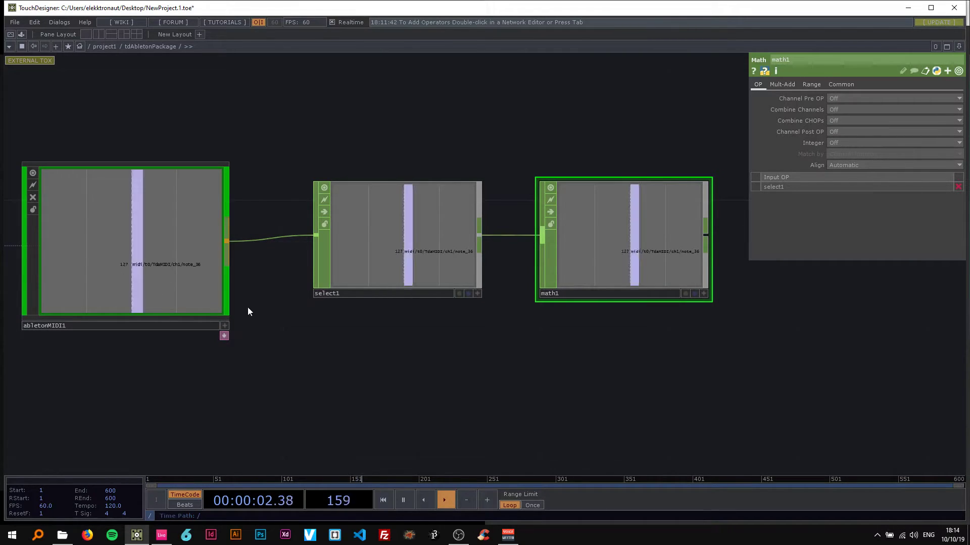
Set the From Range of math1 to 0 to 127, with a To Range of 0 to 1.
drag(332, 314, 29, 311)
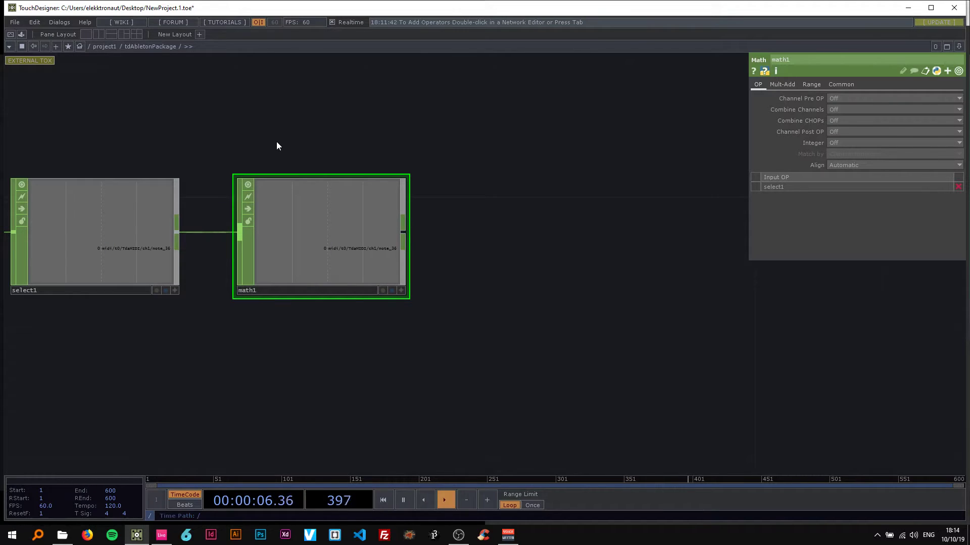
drag(324, 135, 287, 123)
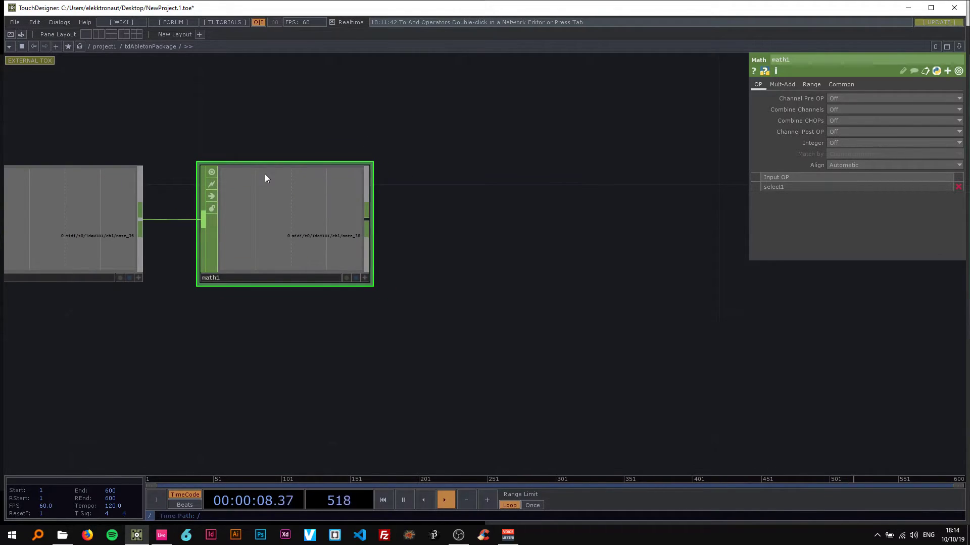
click(811, 85)
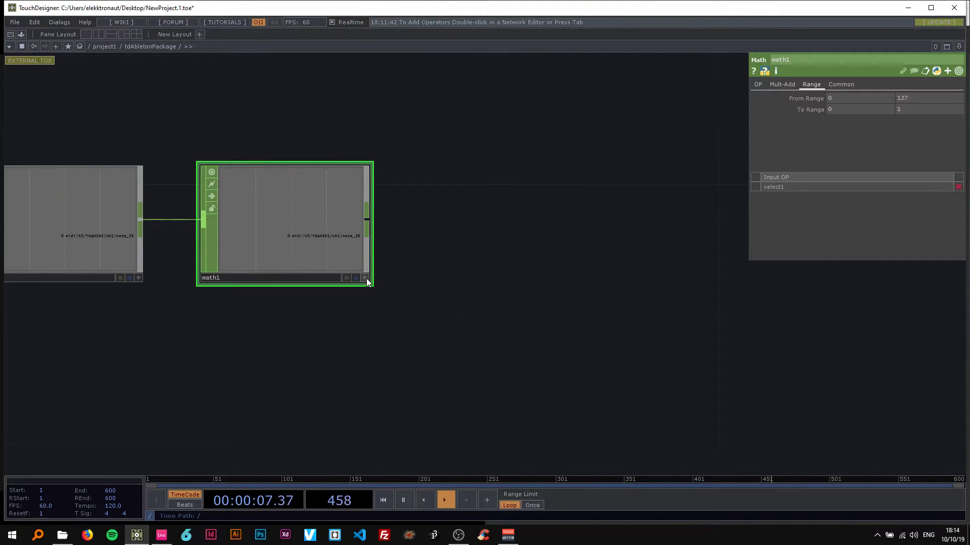
Add a second Math CHOP connected to the output of math1.
scroll(244, 208, down, 3)
drag(265, 135, 173, 148)
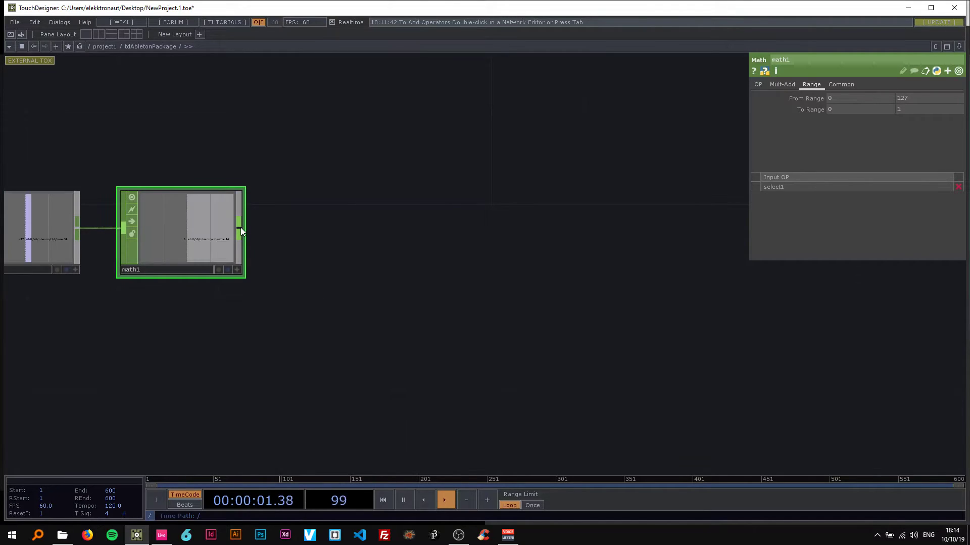
click(240, 229)
text(ma)
click(252, 154)
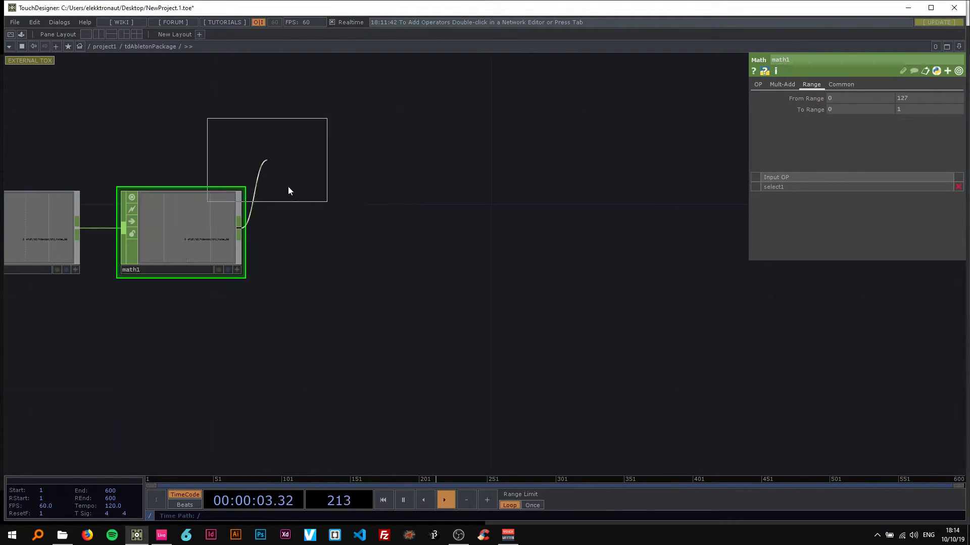
click(341, 234)
Add a Null CHOP after math2, leaving a wide gap between the two nodes.
scroll(303, 182, right, 2)
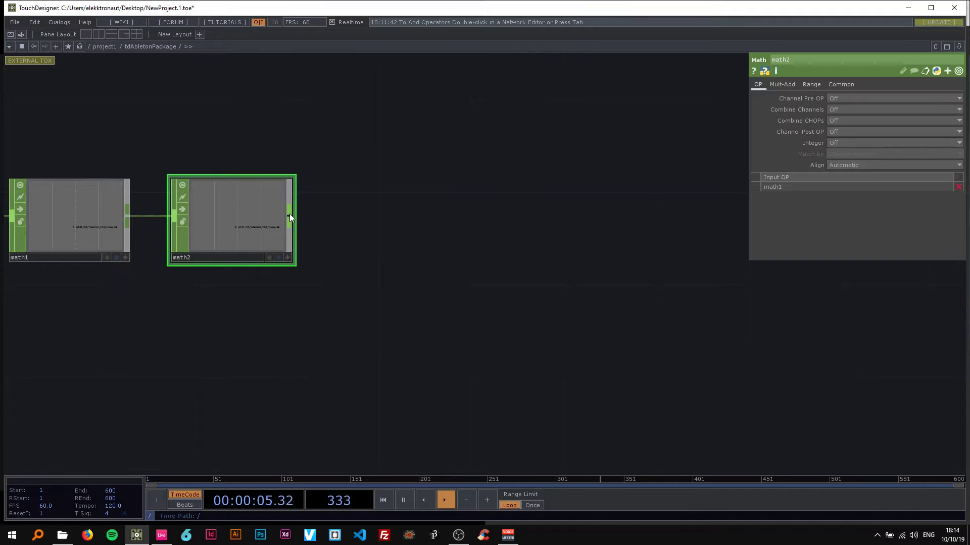
click(290, 214)
click(309, 217)
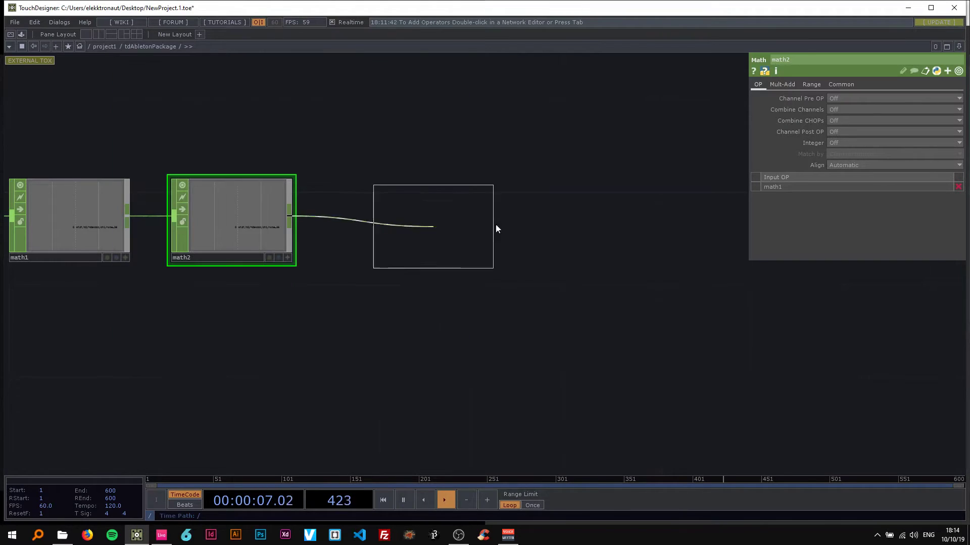
click(644, 224)
scroll(389, 262, down, 4)
scroll(369, 264, up, 2)
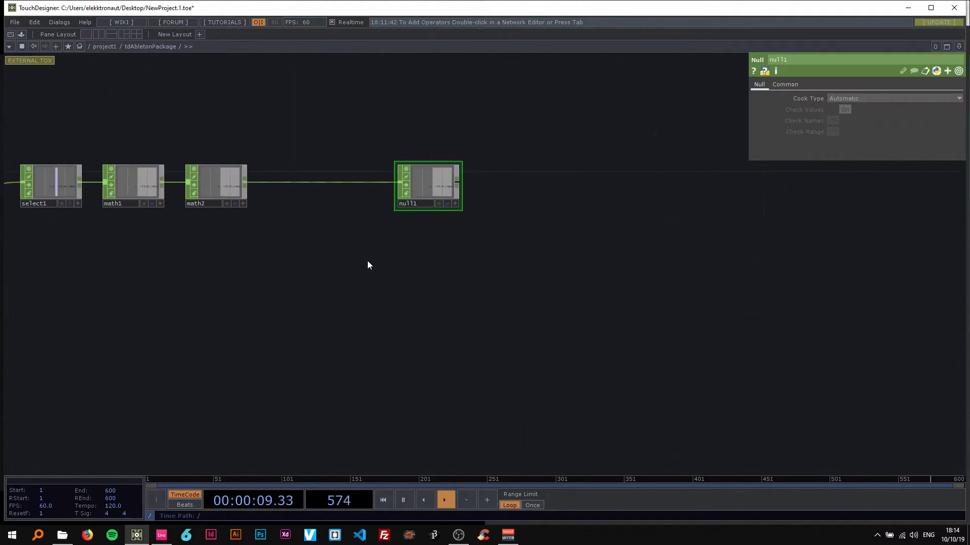
Create a Circle TOP below null1 in the network.
key(Tab)
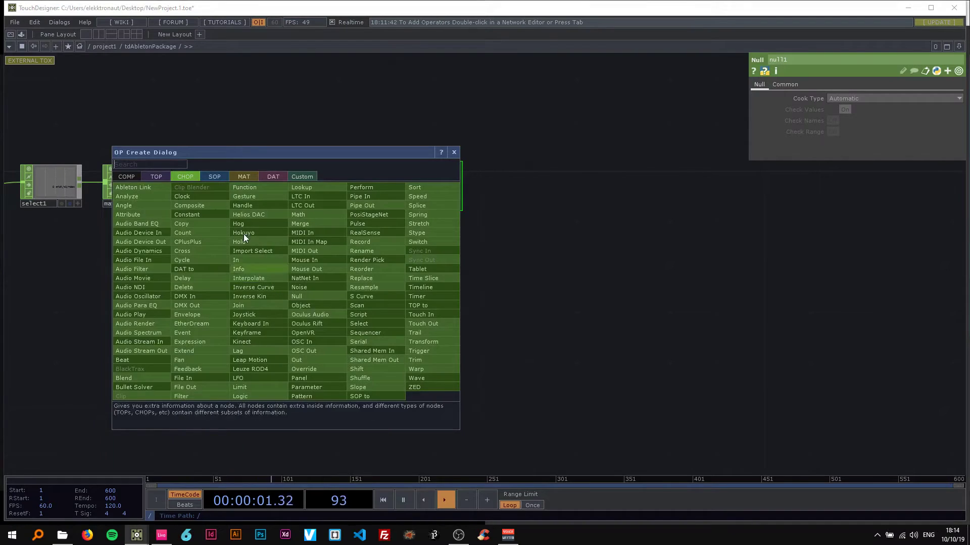
text(c)
click(156, 175)
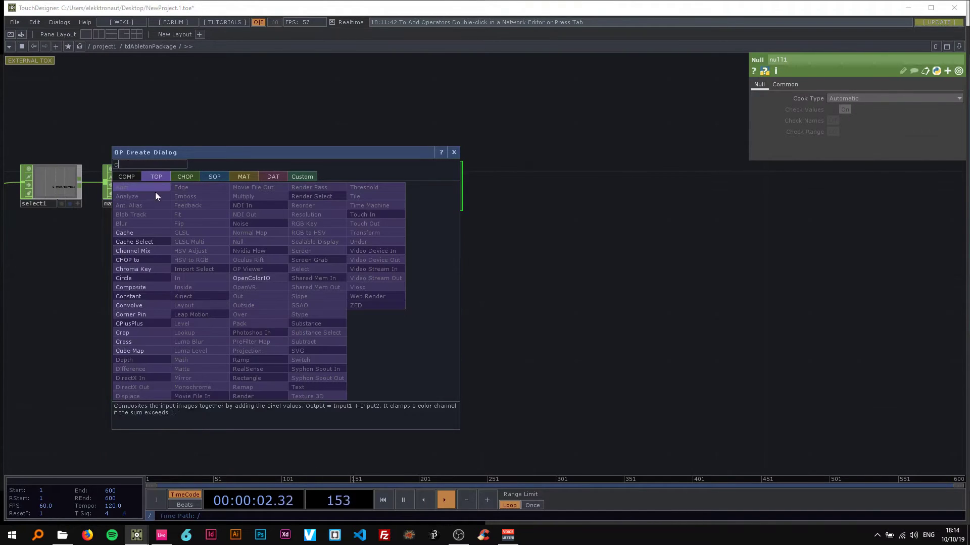
click(132, 279)
click(433, 287)
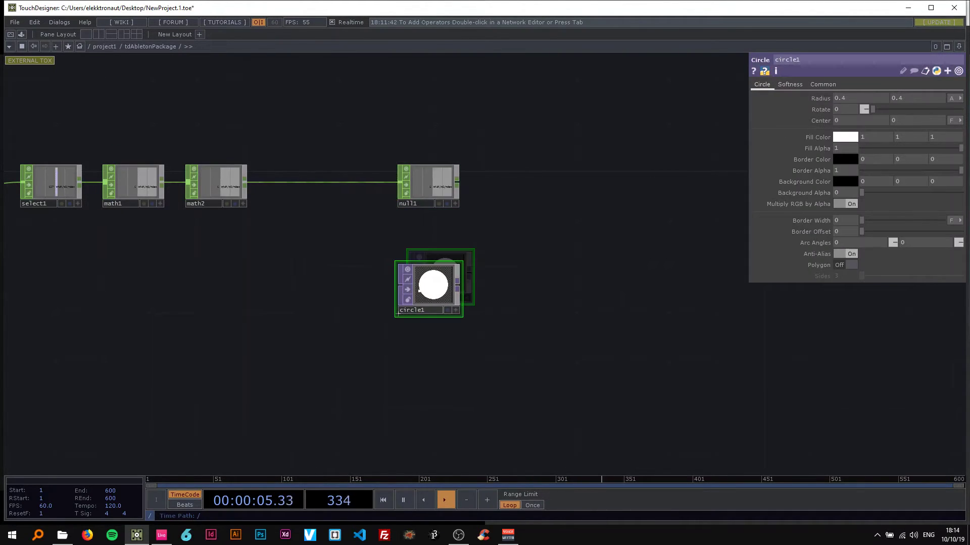
Set the resolution of circle1 to 1920 x 1080 and return to its circle parameters.
drag(429, 259, 275, 261)
scroll(275, 261, up, 2)
drag(282, 229, 333, 190)
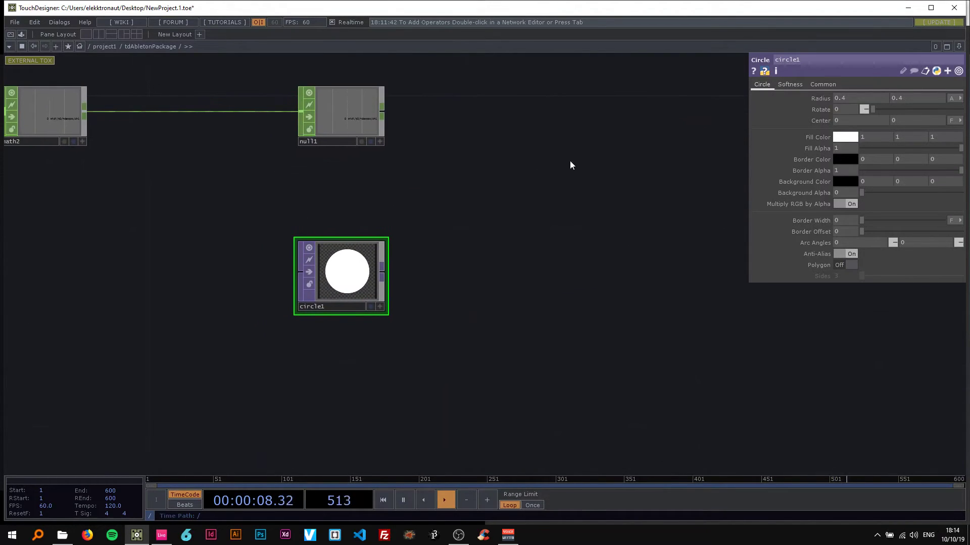
click(832, 84)
click(958, 109)
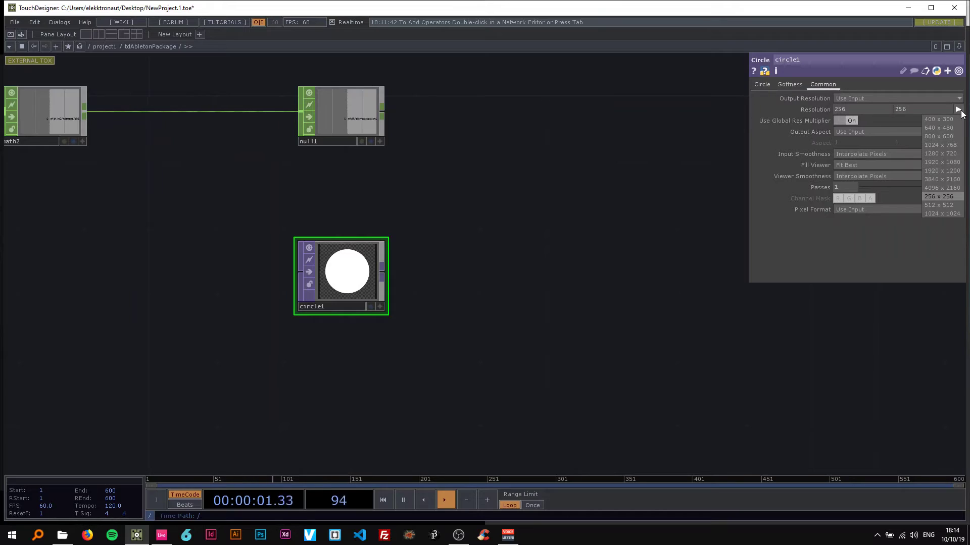
click(942, 162)
click(762, 84)
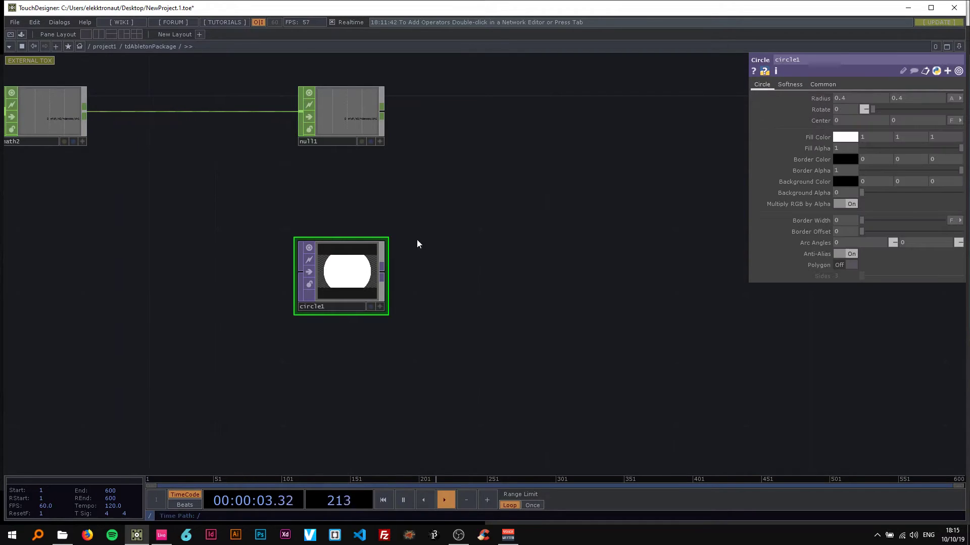
Add a Null TOP connected to circle1, placed well apart from it to leave room for another node.
right_click(381, 281)
click(351, 238)
click(654, 290)
drag(653, 290, 785, 290)
Insert a Transform TOP between circle1 and null2.
right_click(627, 283)
click(643, 273)
text(t)
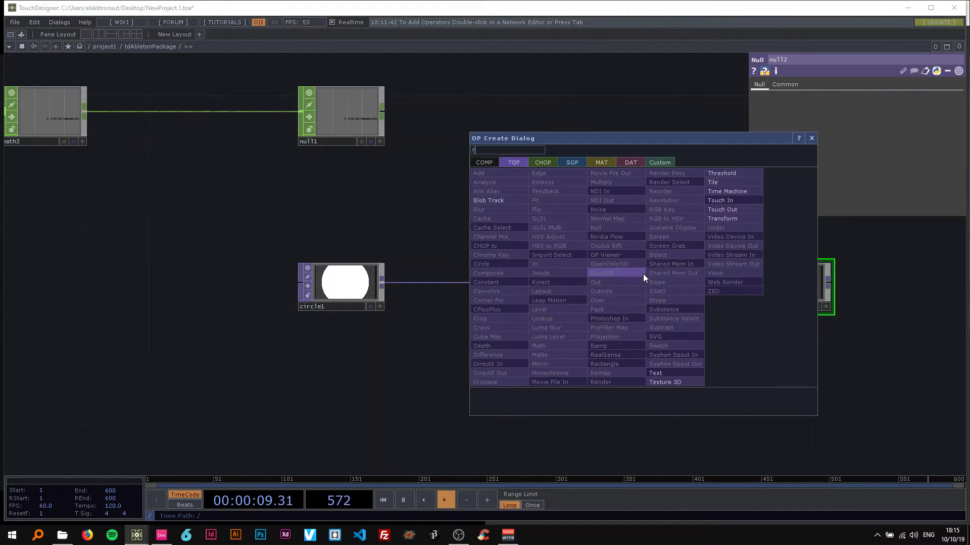
text(r)
click(728, 218)
click(659, 291)
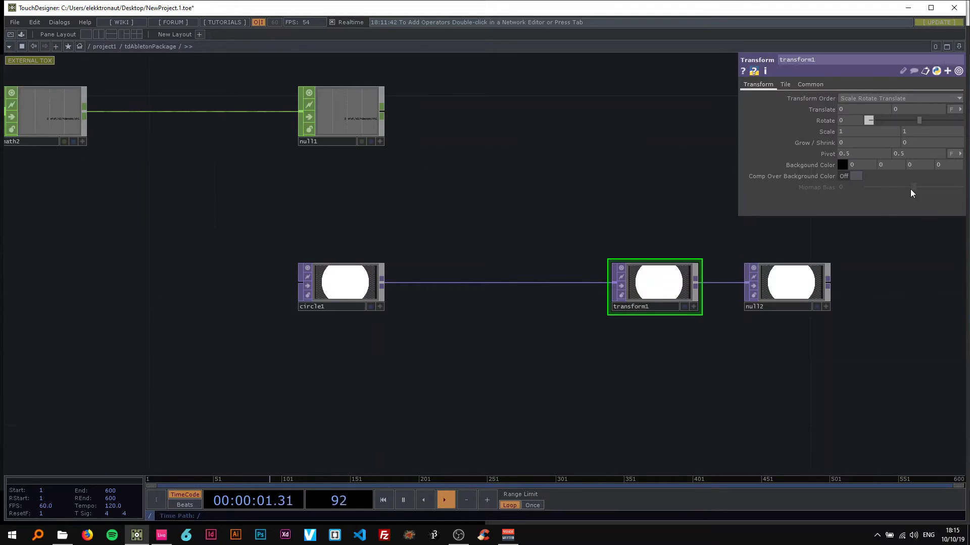
Set the background colour alpha of transform1 to 1 and turn on Comp Over Background Color.
click(946, 165)
text(1)
key(Return)
click(855, 178)
Display the null2 output as the network background and fit all nodes in view.
drag(698, 245, 584, 245)
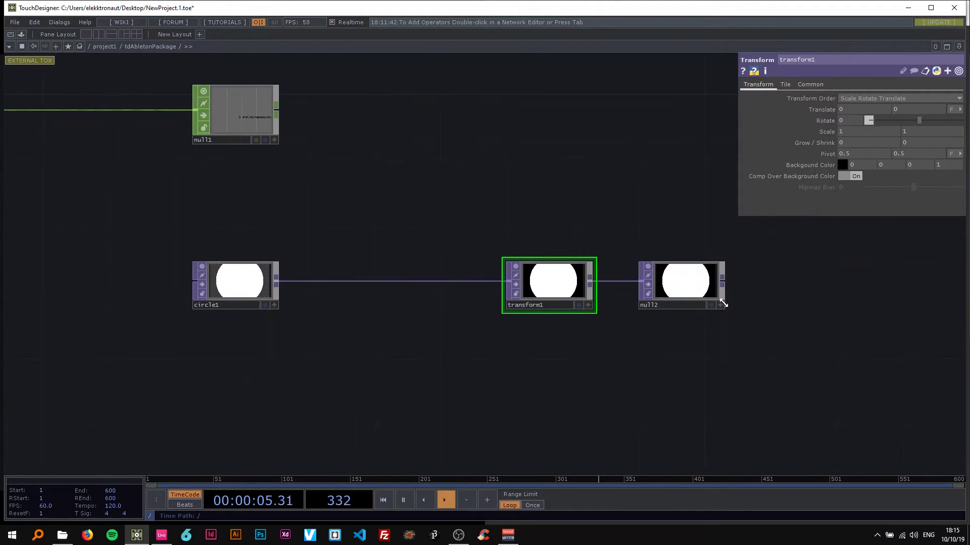
click(711, 305)
key(h)
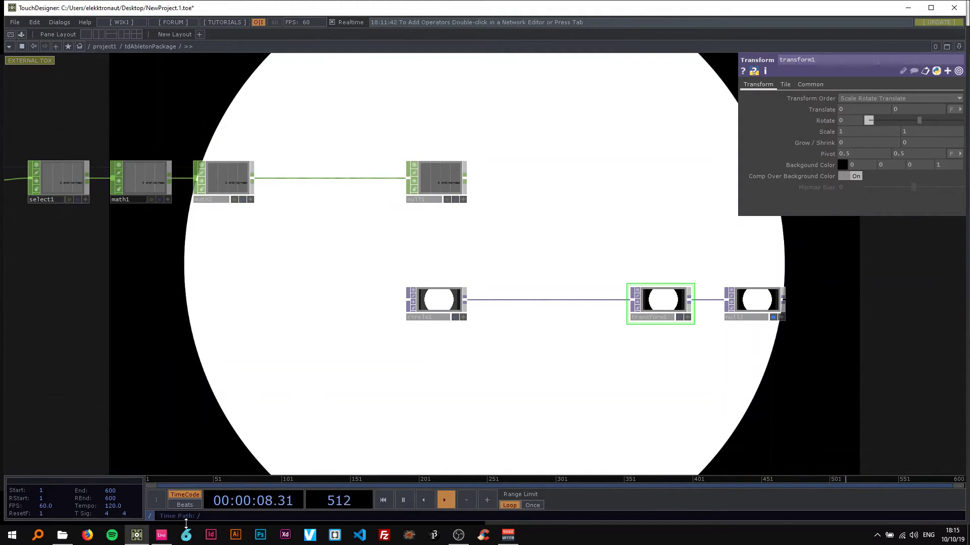
click(161, 536)
click(370, 324)
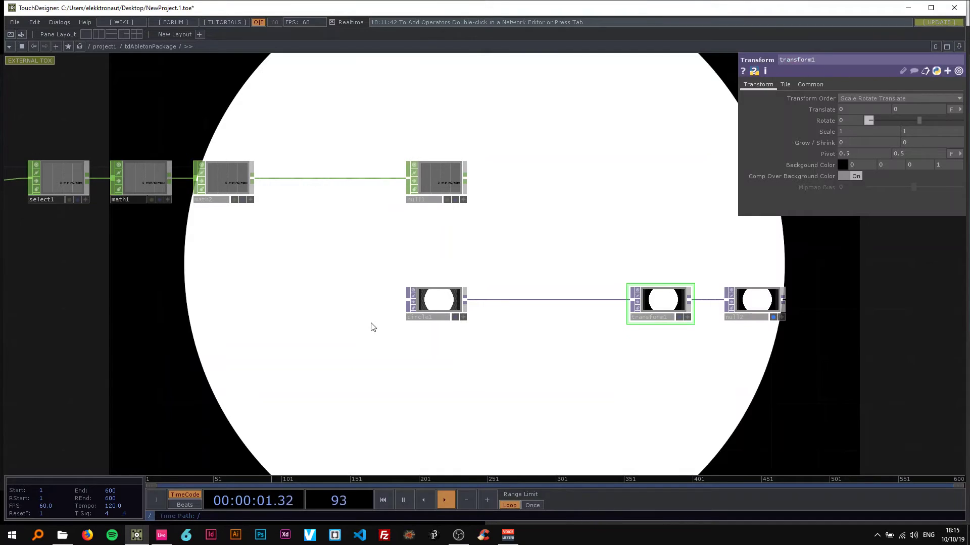
scroll(303, 263, up, 2)
scroll(515, 323, down, 2)
Set both radius values of circle1 to 0.1.
drag(515, 322, 381, 301)
click(432, 341)
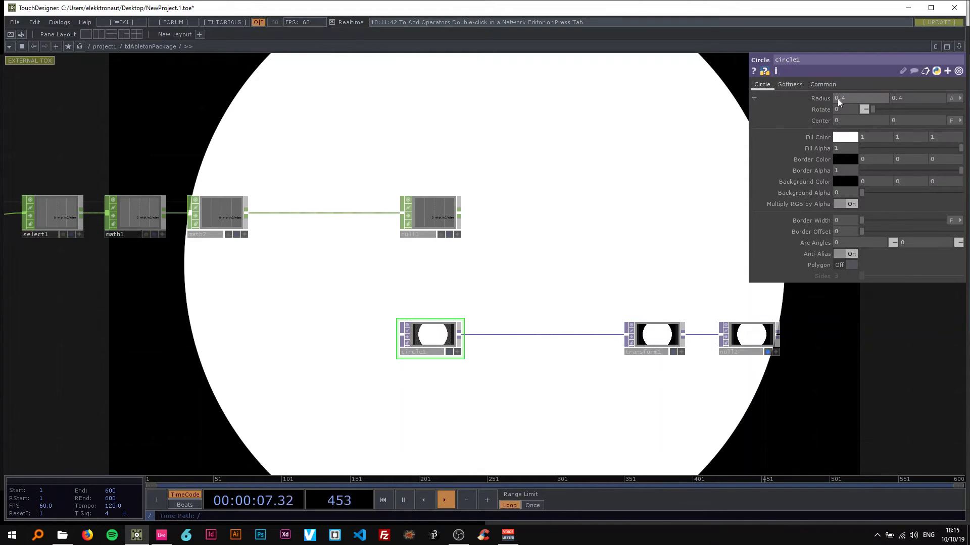
middle_drag(823, 98, 798, 84)
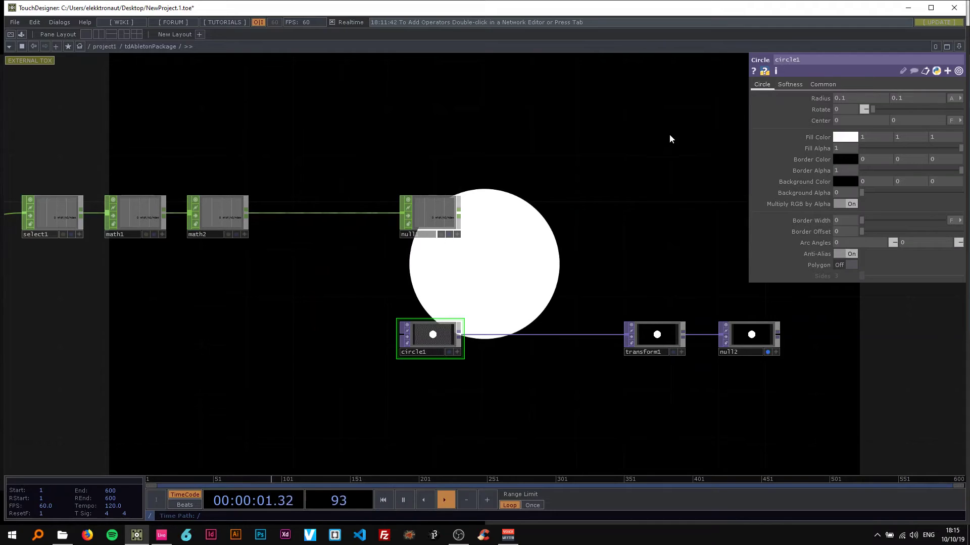
Set the upper limit of math2's To Range to 0.1.
drag(573, 168, 613, 174)
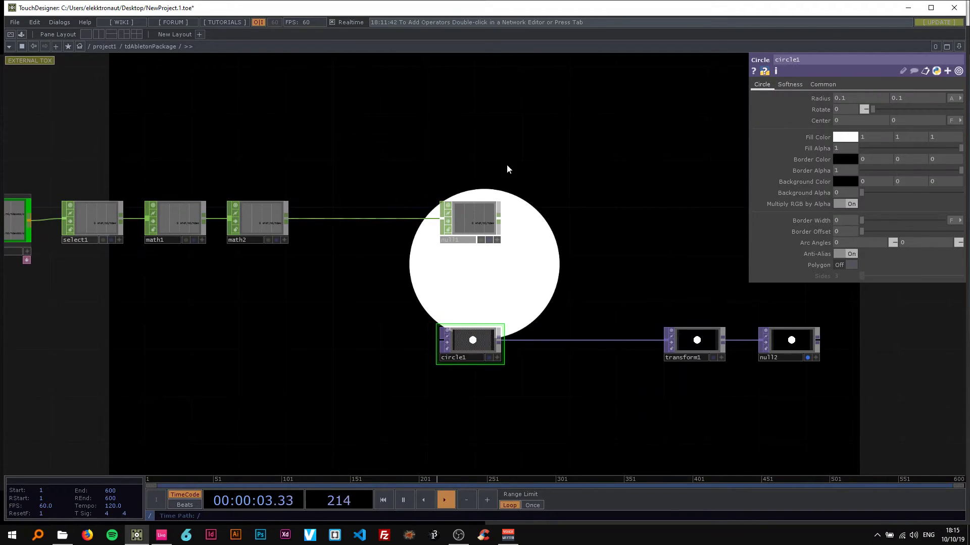
click(262, 219)
scroll(267, 220, up, 2)
click(810, 84)
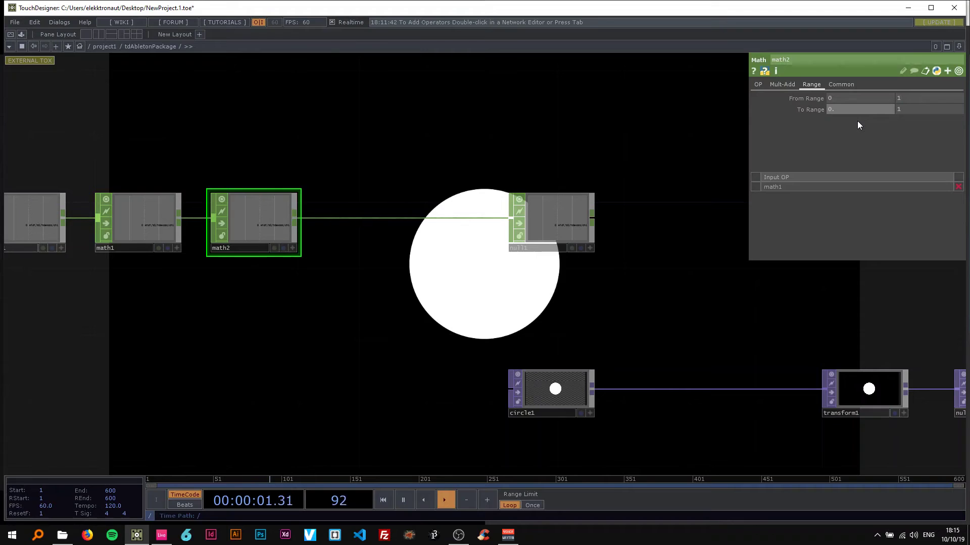
drag(952, 108, 874, 110)
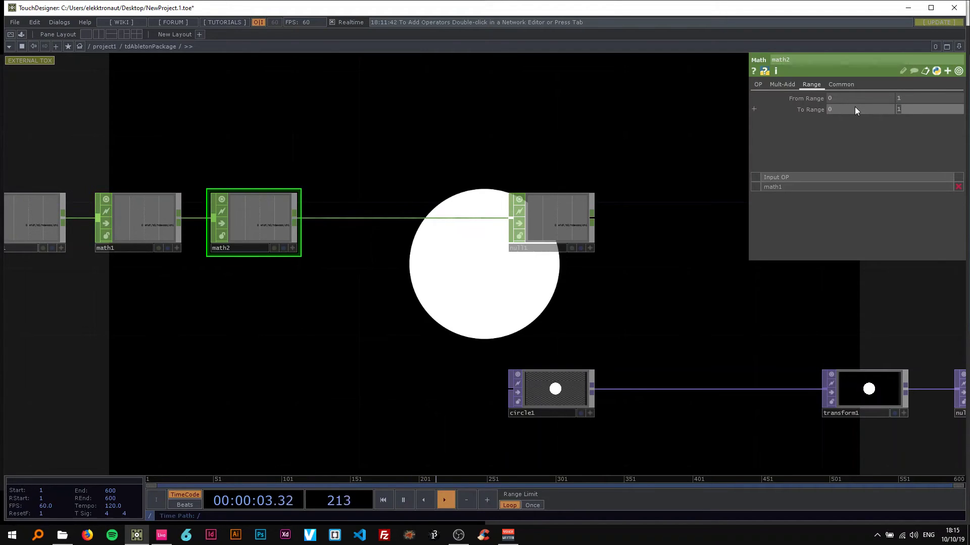
text(0.1)
key(Return)
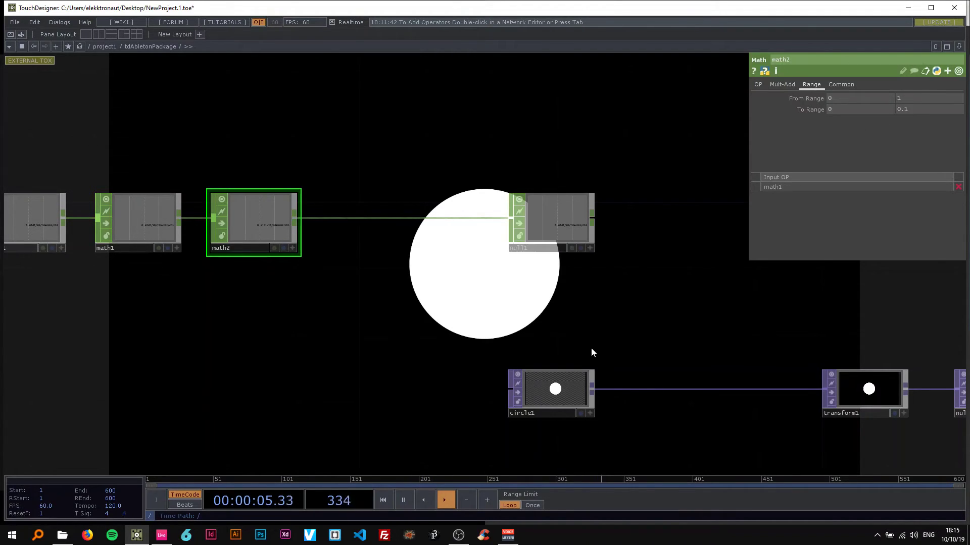
Drive both radius values of circle1 with a CHOP Reference to null1's note_36 channel.
drag(592, 345, 422, 320)
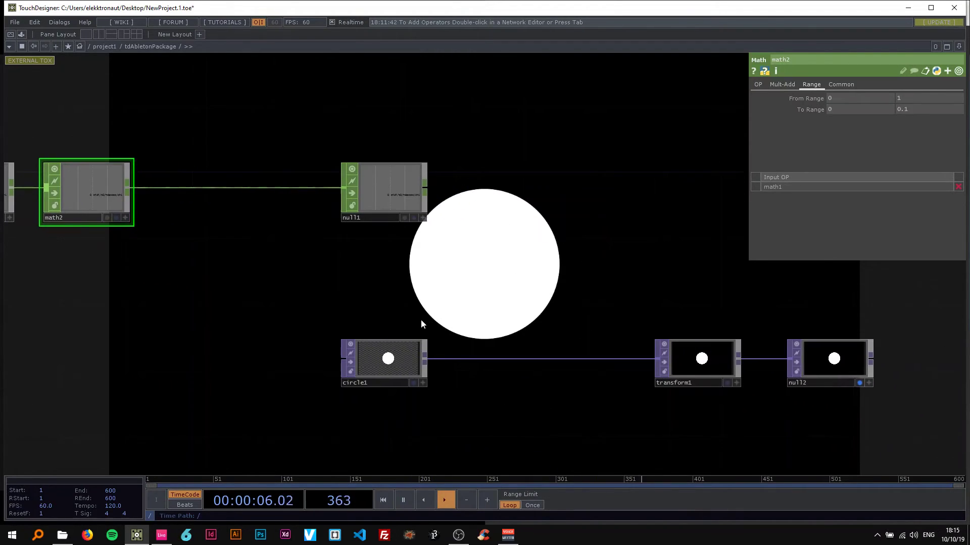
click(388, 358)
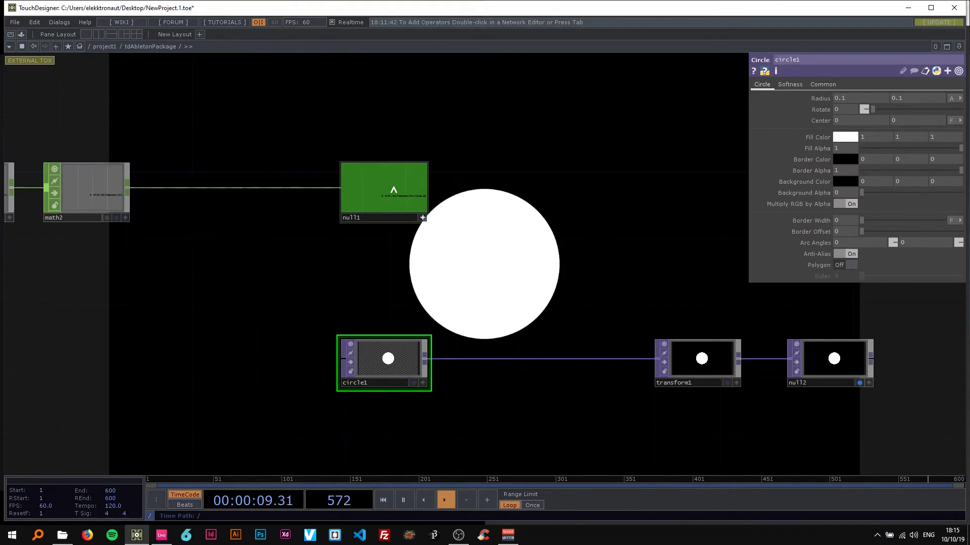
drag(376, 197, 820, 99)
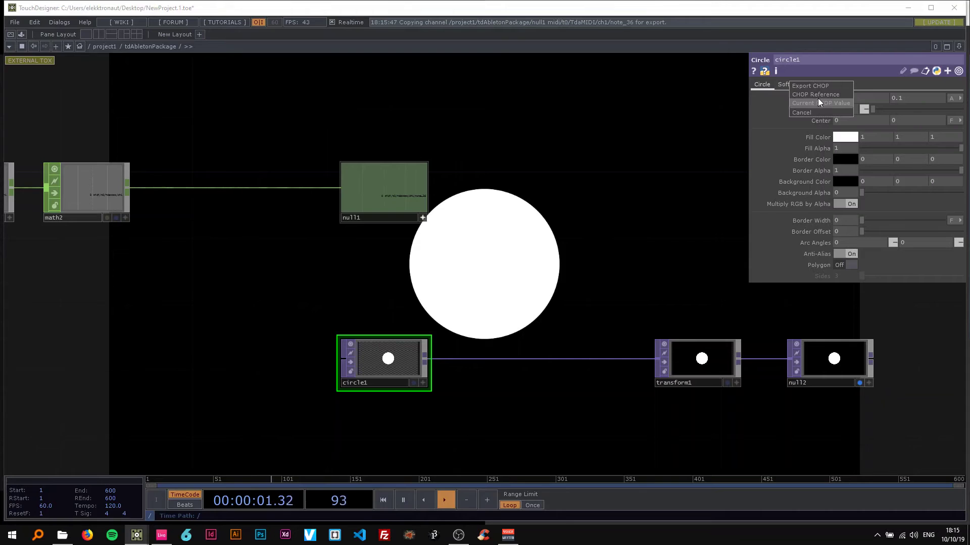
click(804, 92)
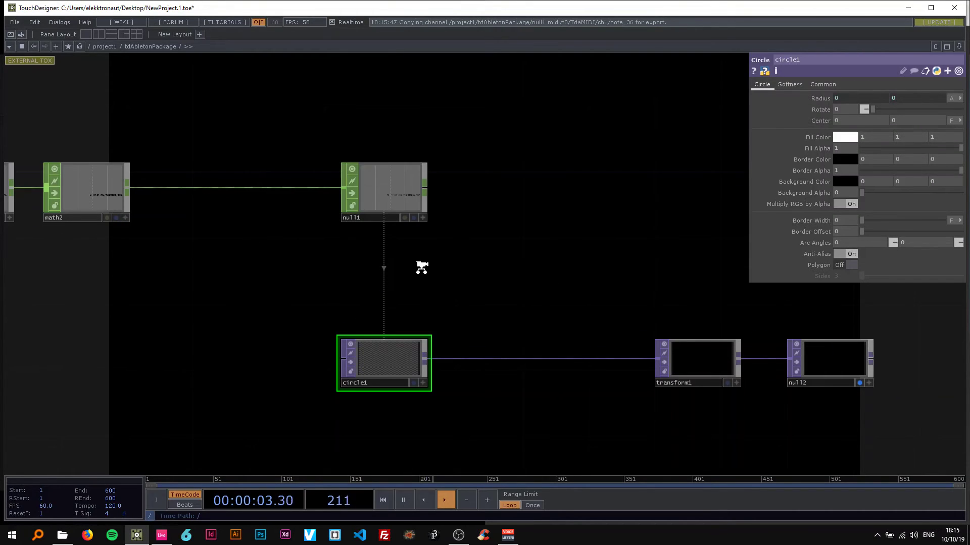
Switch to Ableton Live, start playback with the kick track's device chain shown, and return to TouchDesigner.
scroll(422, 266, down, 2)
click(162, 535)
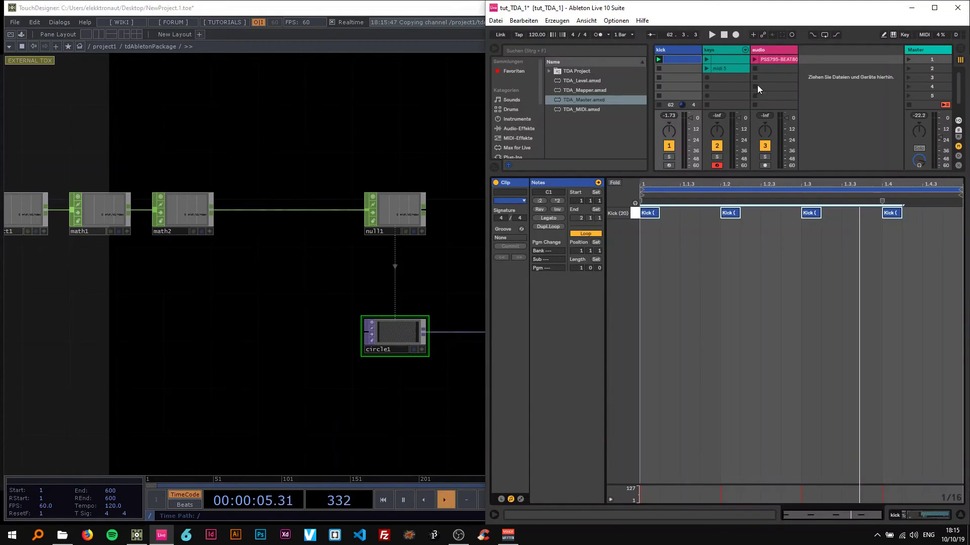
click(731, 320)
click(922, 515)
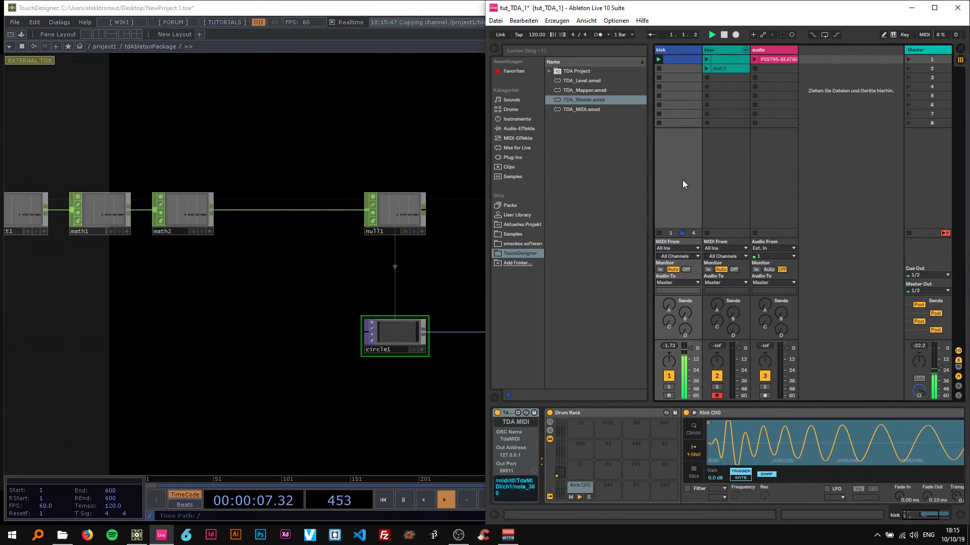
click(408, 147)
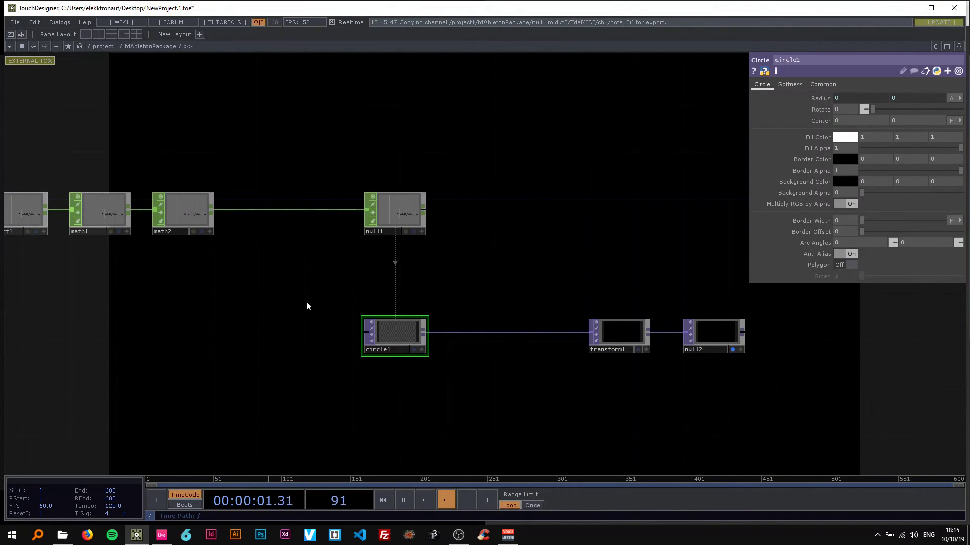
Set the lower limit of math2's To Range to 0.02 so the circle keeps a minimum size.
drag(258, 280, 227, 291)
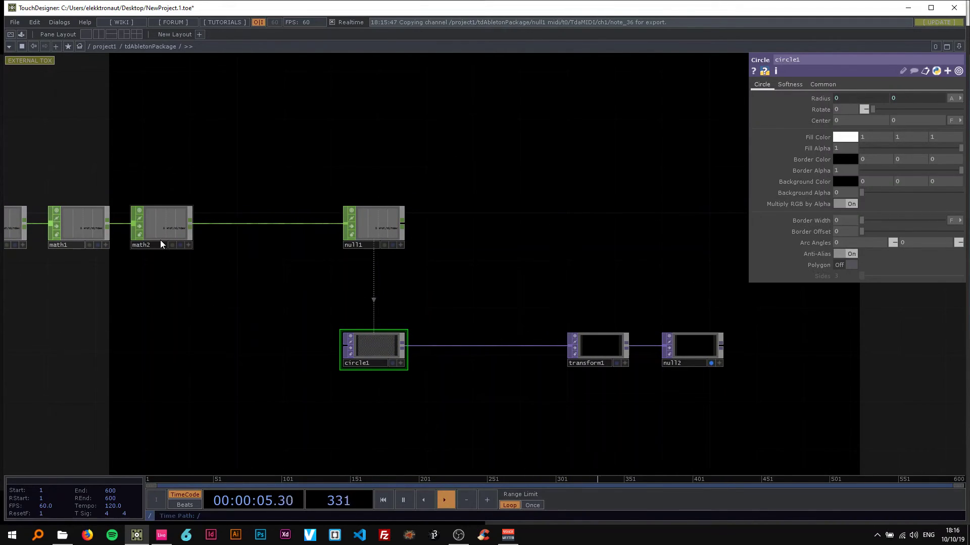
click(153, 223)
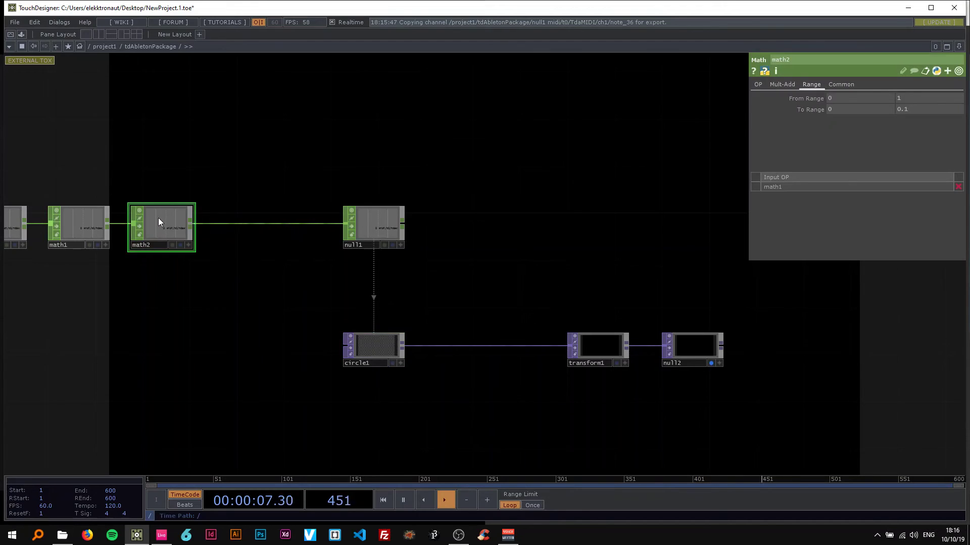
click(854, 110)
text(0.02)
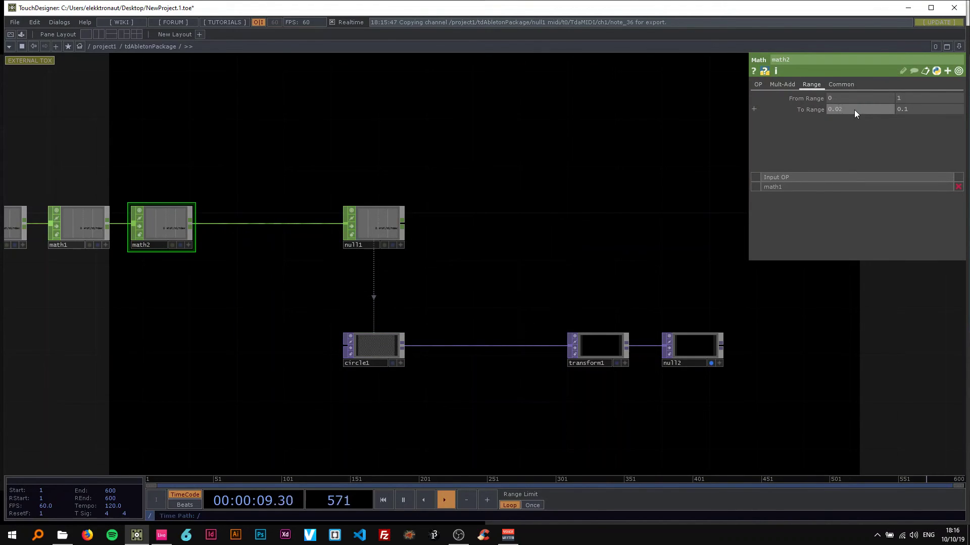
key(Return)
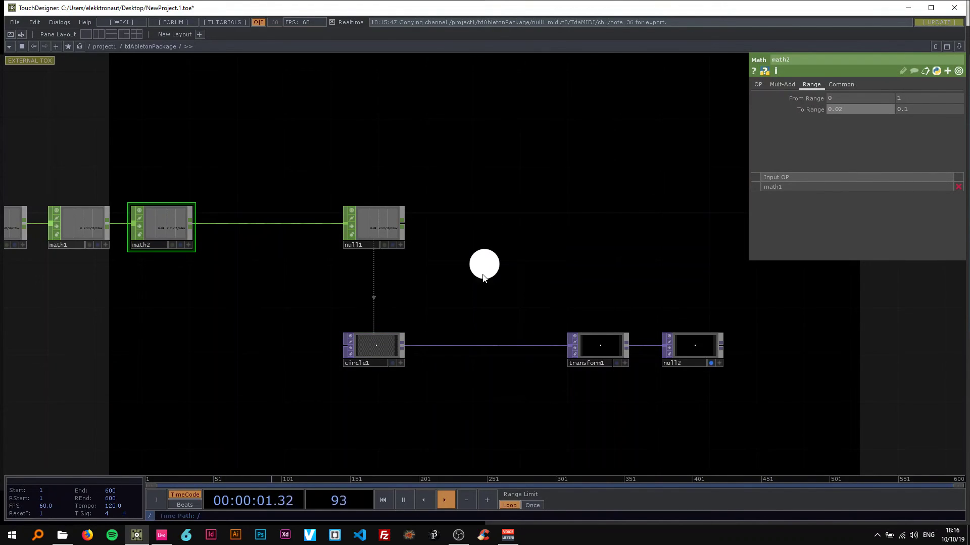
Move null1, circle1, transform1 and null2 together farther away from math2 to make room in the CHOP chain.
right_drag(284, 135, 700, 395)
drag(708, 349, 801, 348)
scroll(247, 254, up, 1)
scroll(248, 257, up, 1)
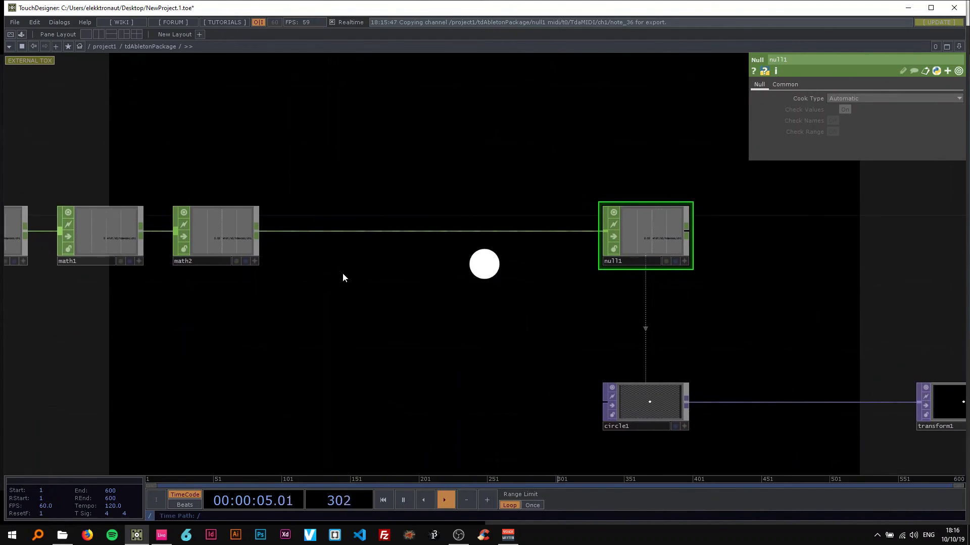
Insert a Filter CHOP on the connection between math2 and null1.
right_click(335, 235)
click(355, 224)
text(filt)
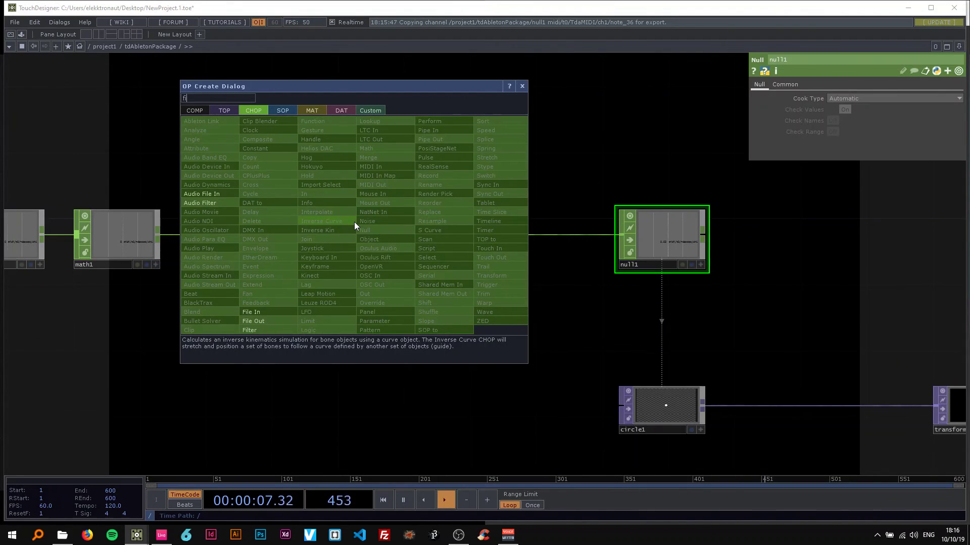
click(250, 332)
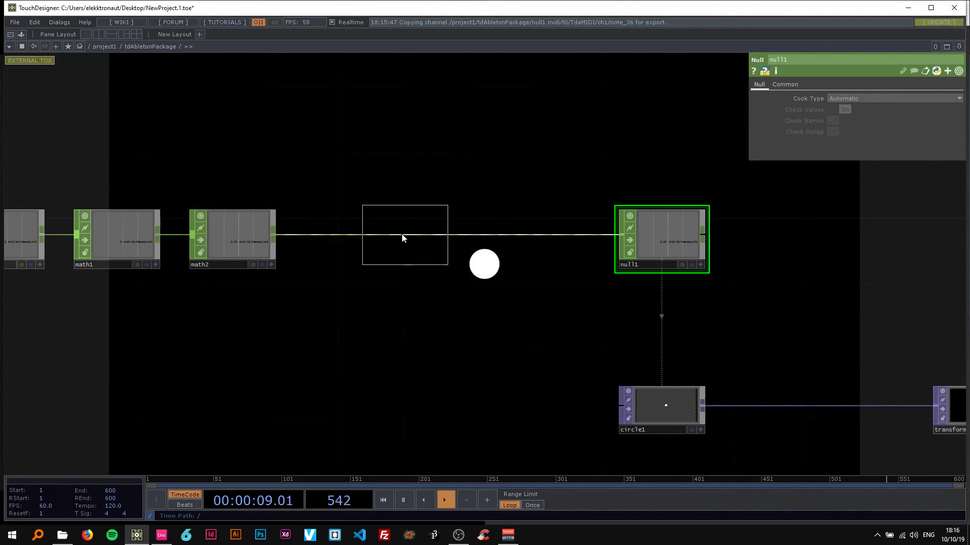
click(367, 238)
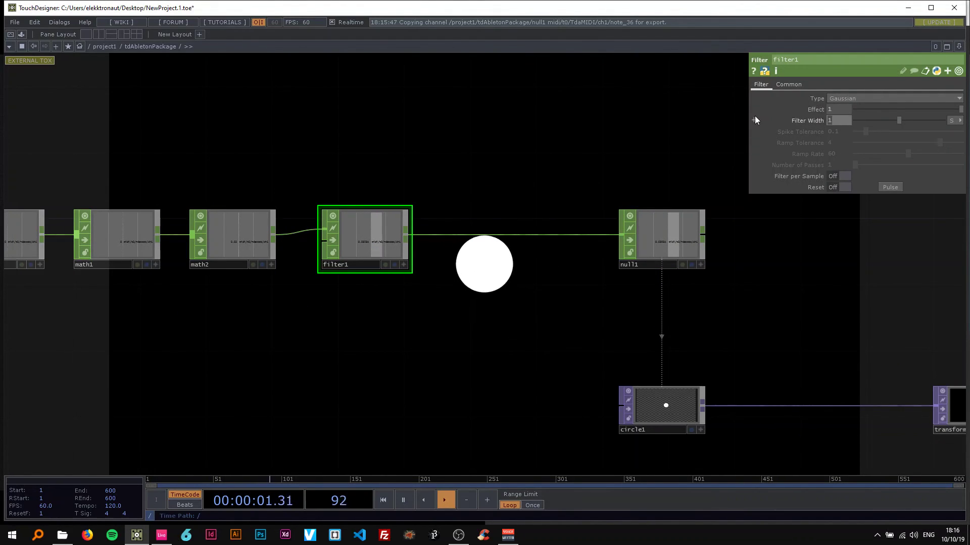
Try filter widths of 0.1 and 0.2 on filter1 to compare the smoothing of the circle's pulse.
text(.1)
key(Return)
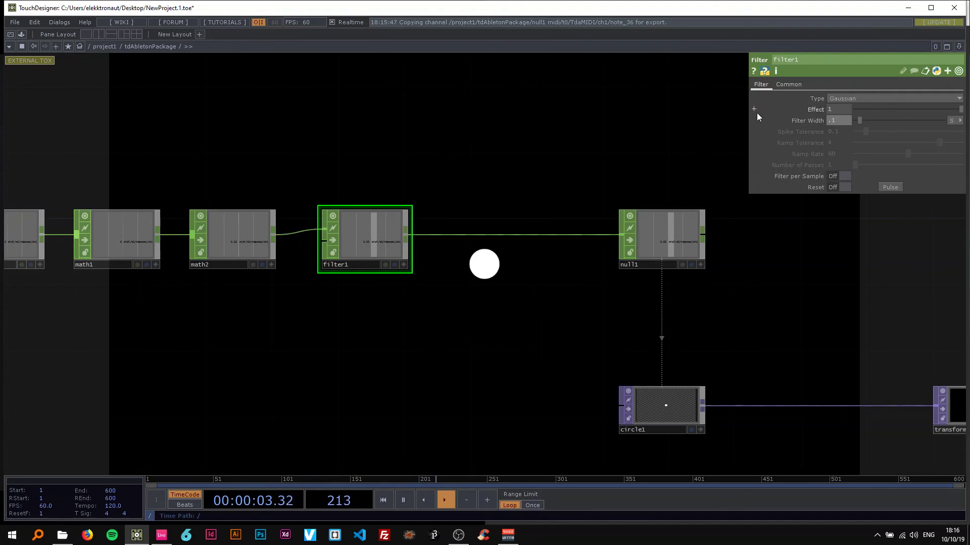
key(BackSpace)
text(2)
key(Return)
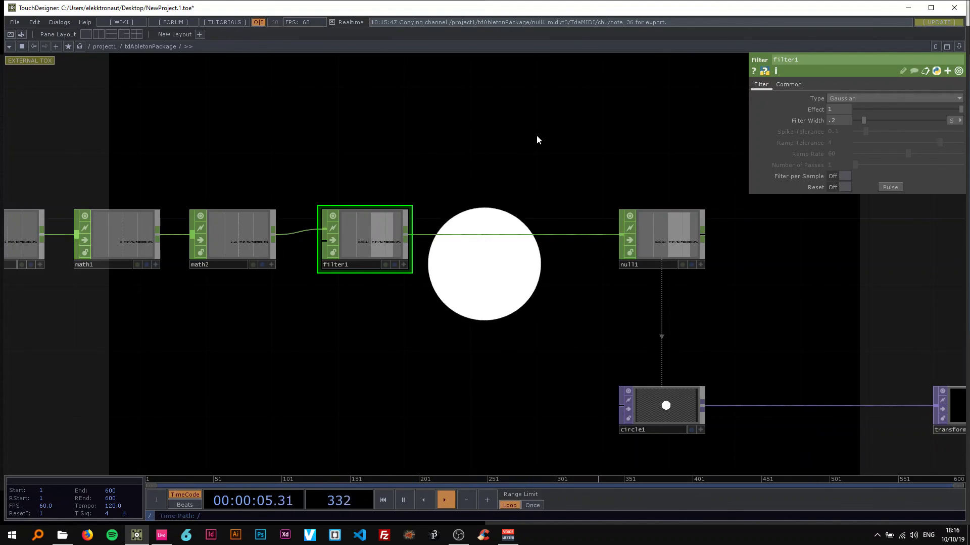
Set filter1's filter width to 0.1.
scroll(538, 137, down, 2)
scroll(539, 137, down, 3)
scroll(539, 138, up, 2)
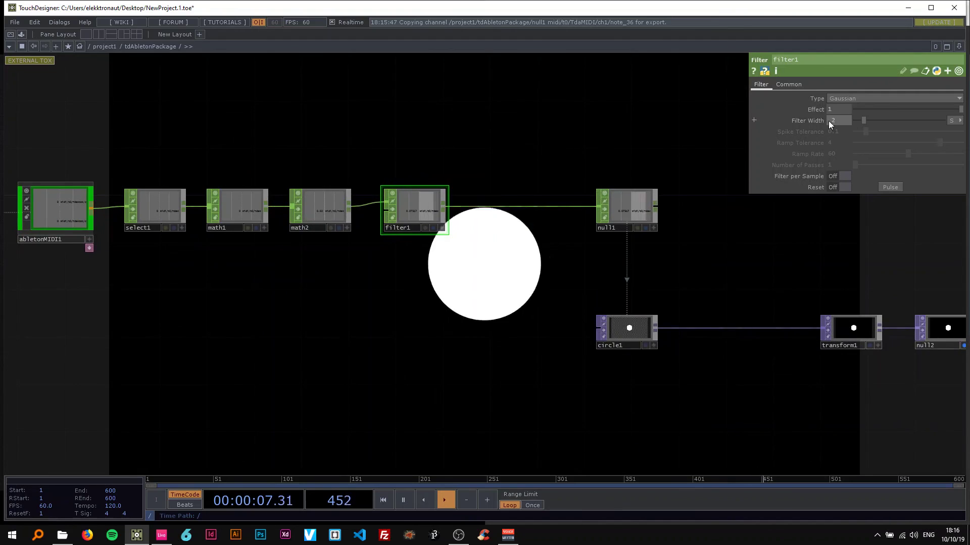
double_click(829, 120)
text(1)
key(Return)
drag(587, 137, 493, 143)
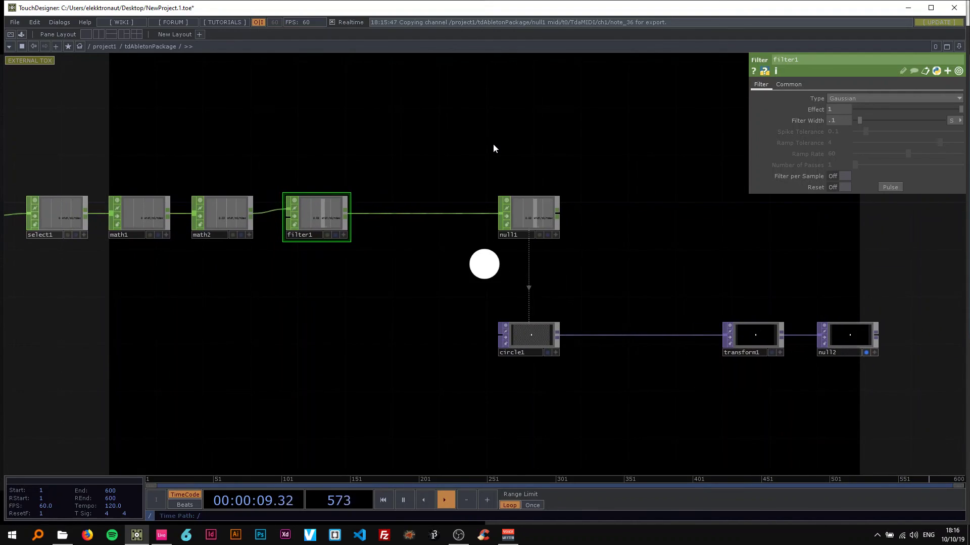
scroll(462, 155, down, 2)
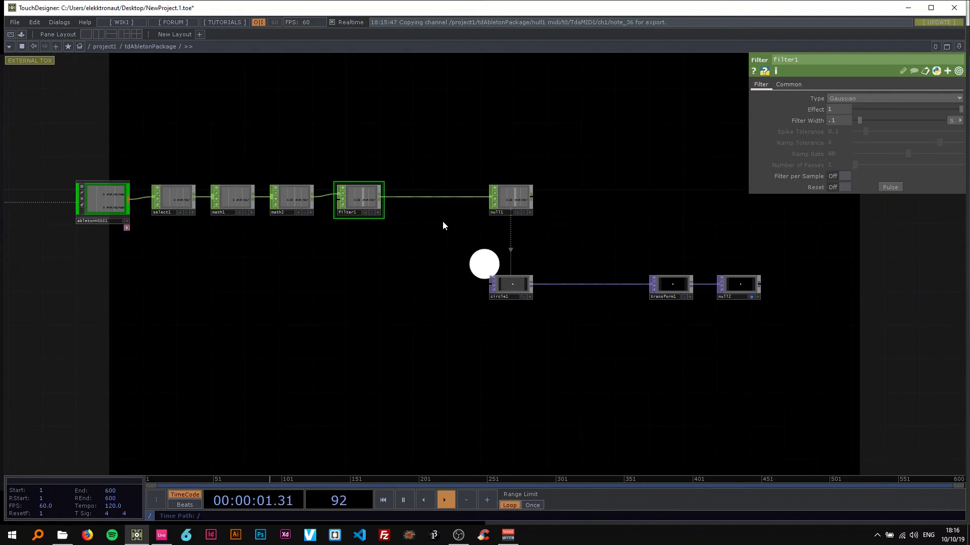